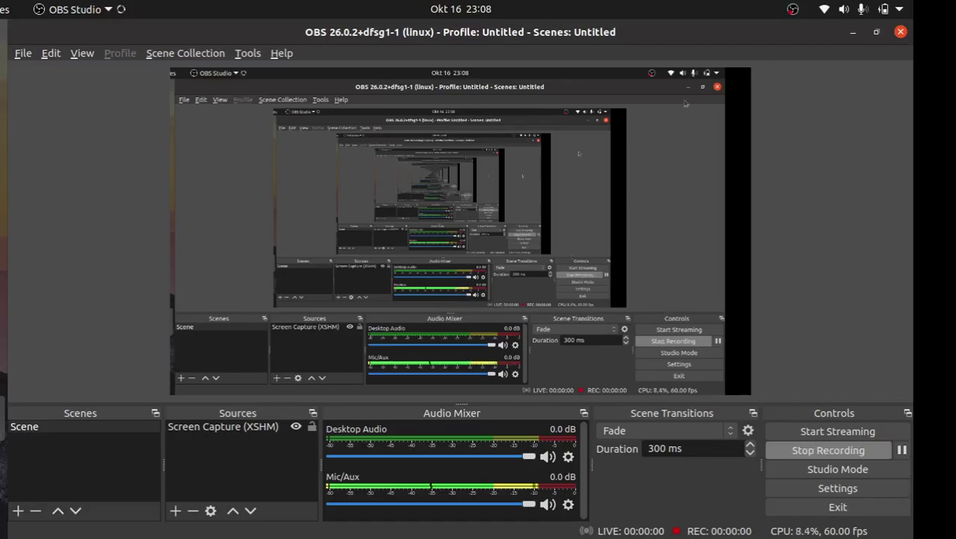
Start the OBS Studio screen recording with the Odoo Agent Daily Report list showing
left_click(854, 32)
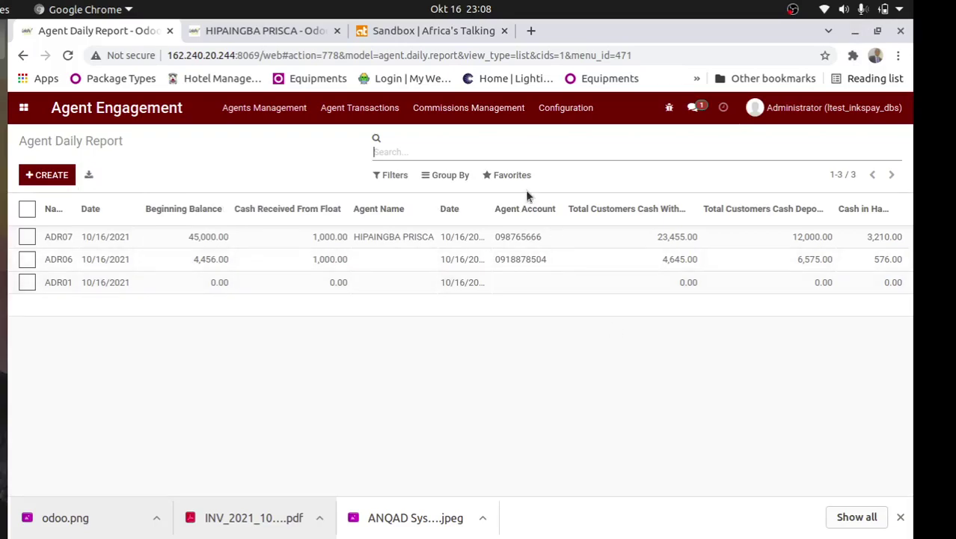
Switch to the Sandbox | Africa's Talking USSD simulator with *384*92194# entered
left_click(398, 33)
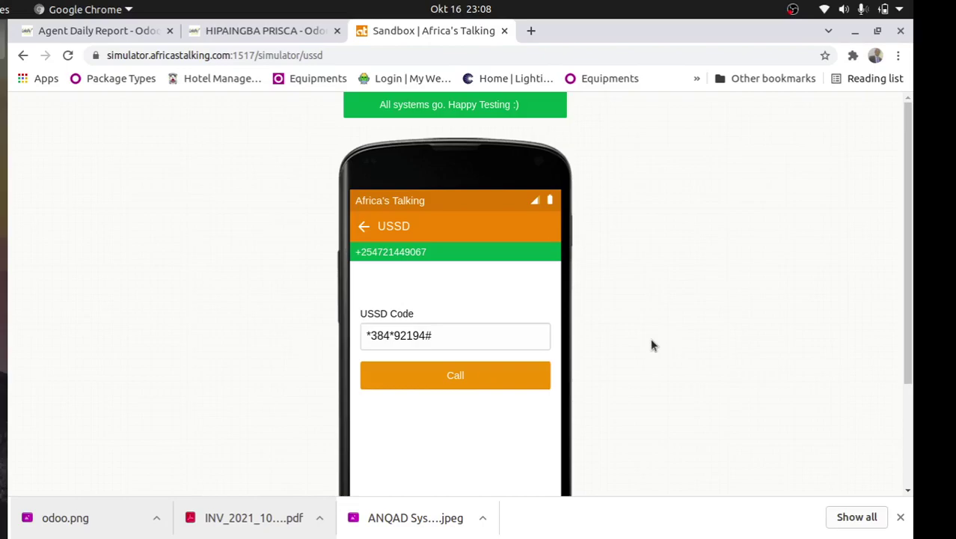
Dial *384*92194# to bring up the LinksPay welcome menu
left_click(476, 379)
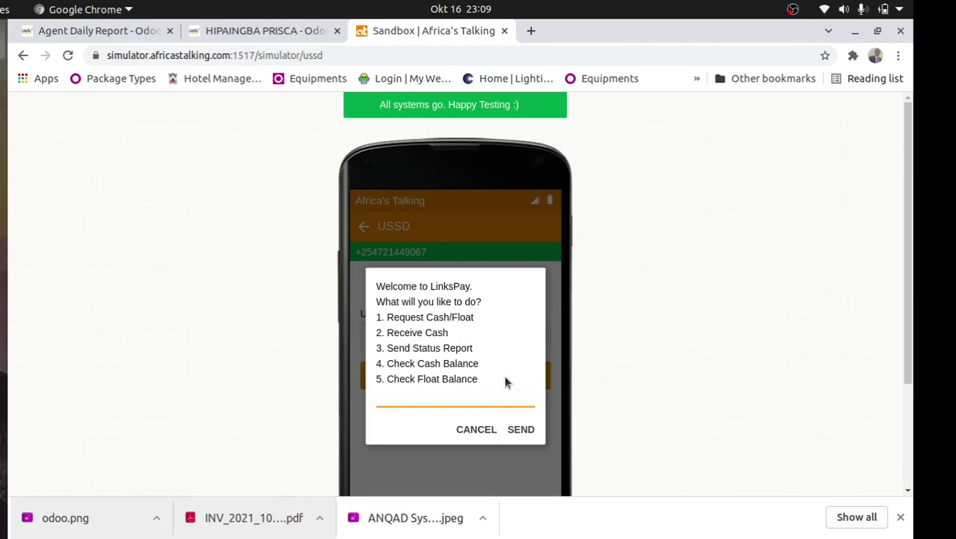
Choose option 1 Request Cash/Float, then option 1 Cash Request
type("1")
left_click(512, 430)
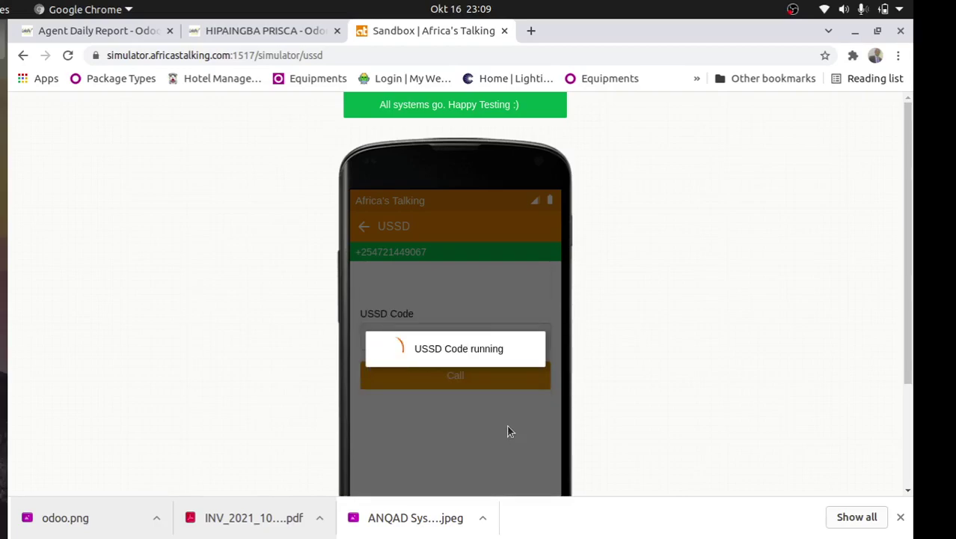
type("1")
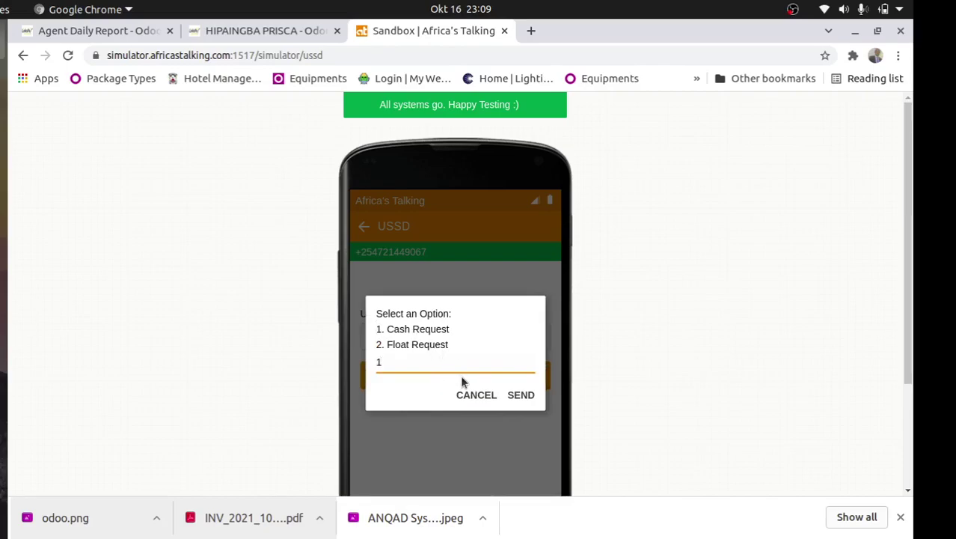
left_click(515, 397)
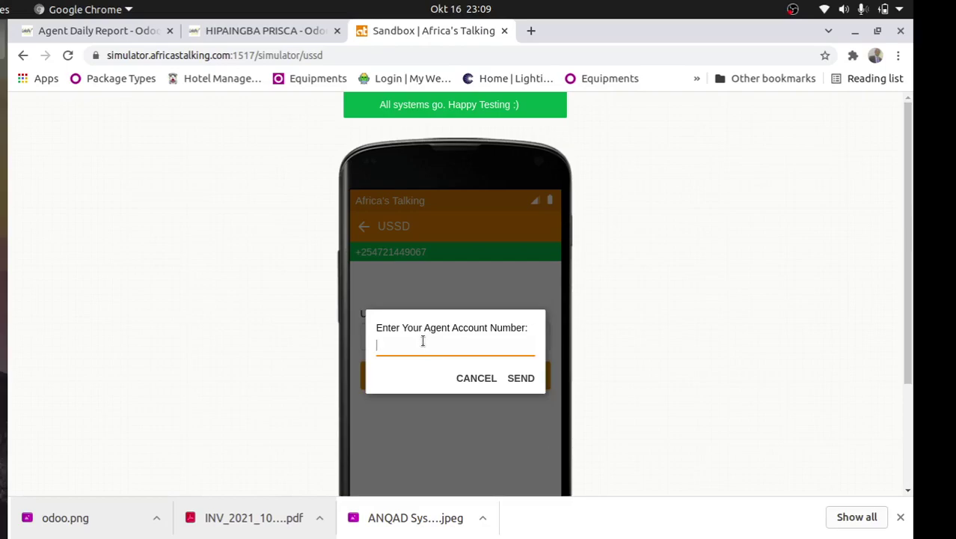
Paste the agent account number without its leading space, then go to the agent's Odoo form
type("098765666")
left_click(397, 344)
key("BackSpace")
left_click(225, 31)
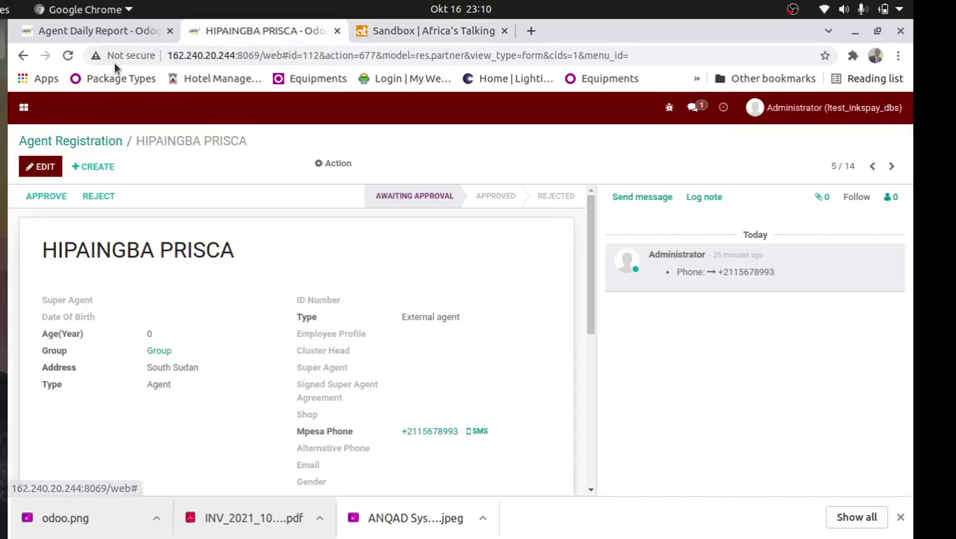
Open the first agent under Agents Management > Agents and check its Agent Account and Agent Limit (1,300,000.00)
left_click(112, 33)
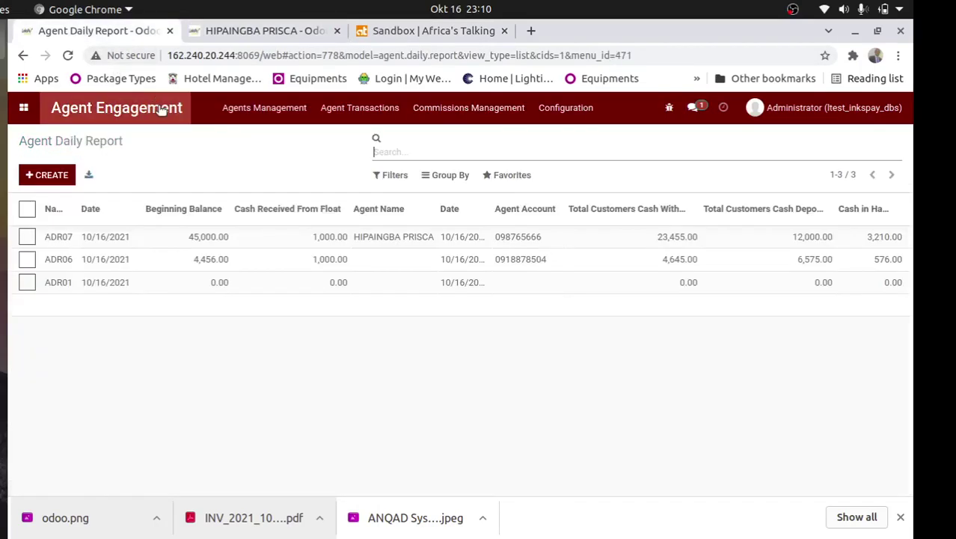
left_click(242, 120)
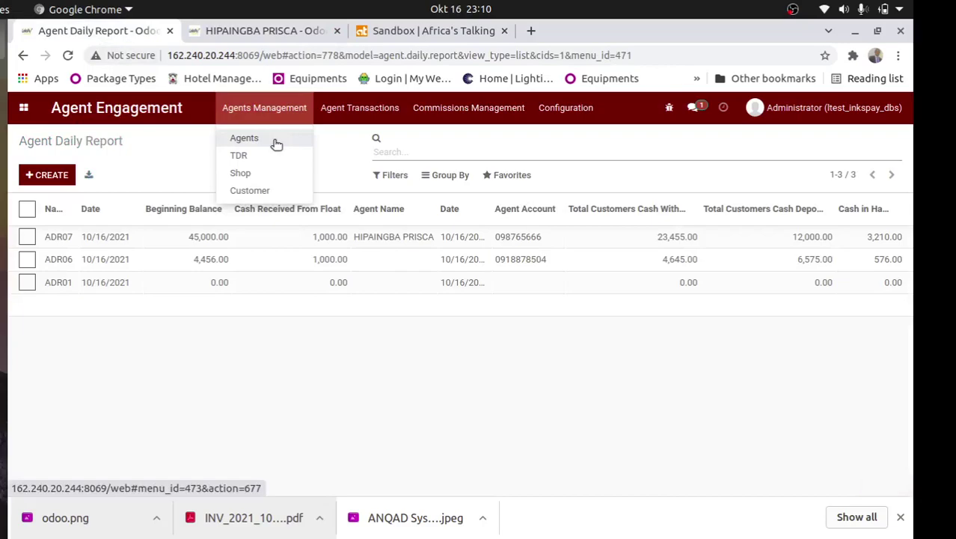
left_click(276, 144)
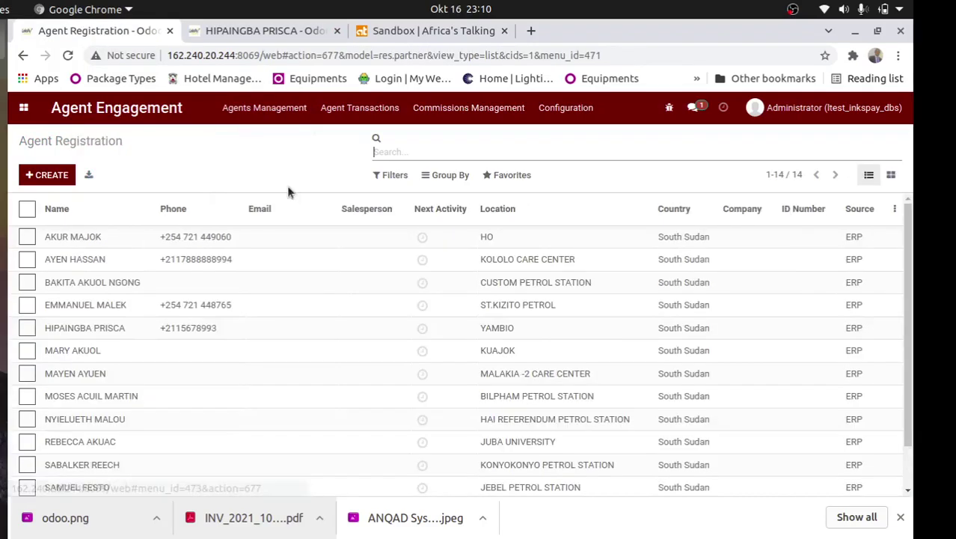
left_click(277, 249)
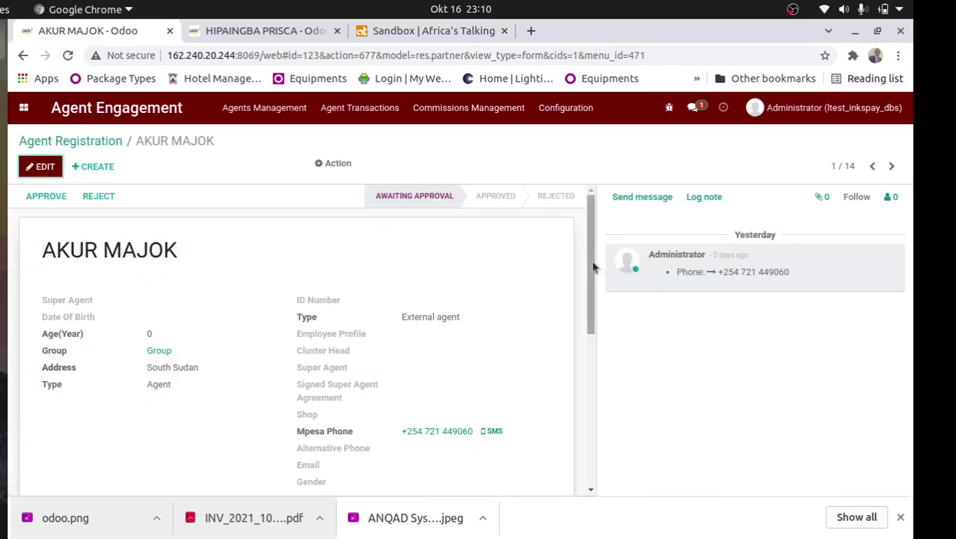
left_click_drag(593, 265, 602, 409)
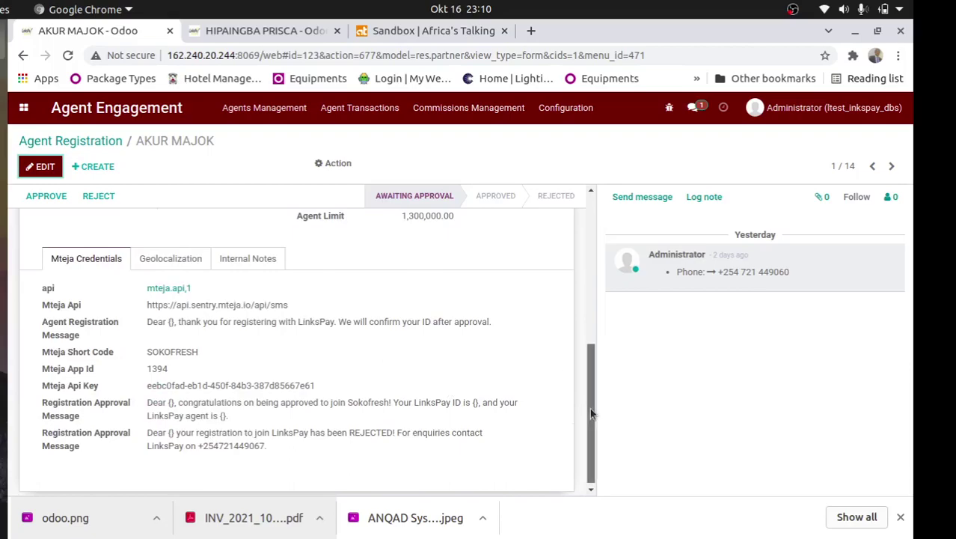
left_click_drag(589, 407, 387, 331)
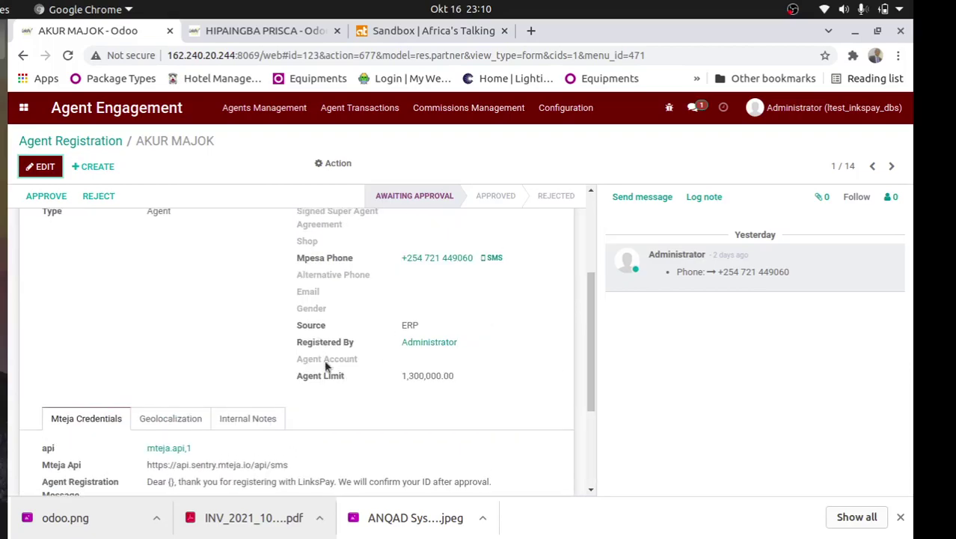
left_click_drag(361, 363, 300, 361)
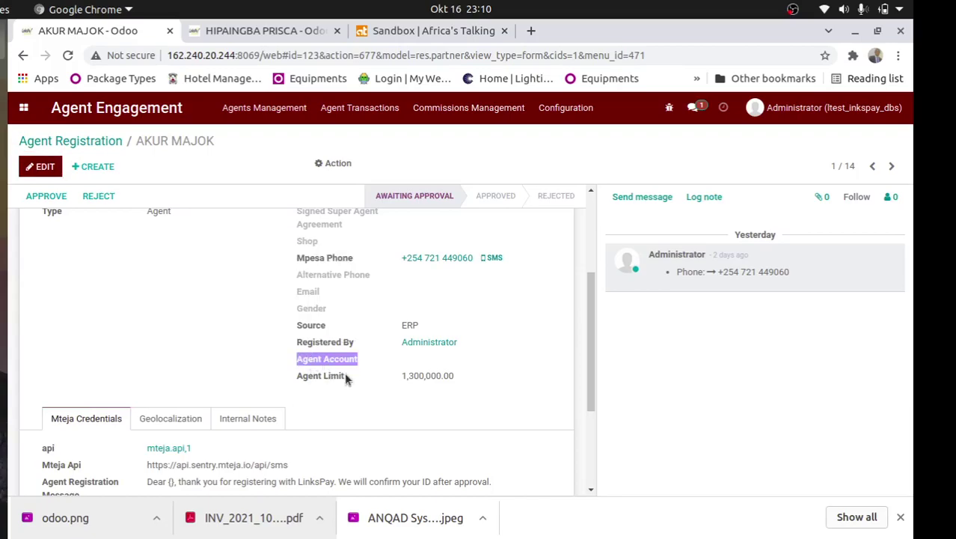
left_click_drag(349, 379, 299, 380)
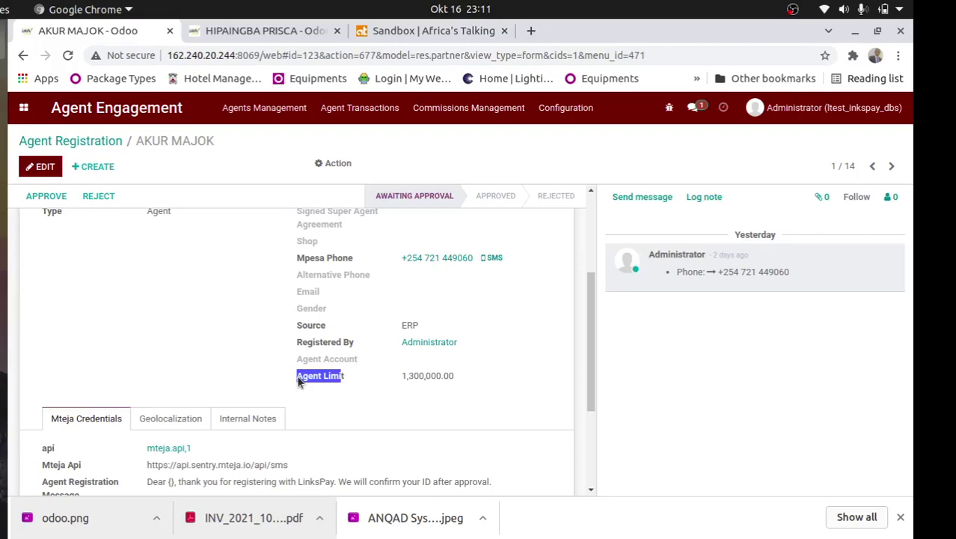
Submit the agent account number and request an amount of 2000000
left_click(408, 33)
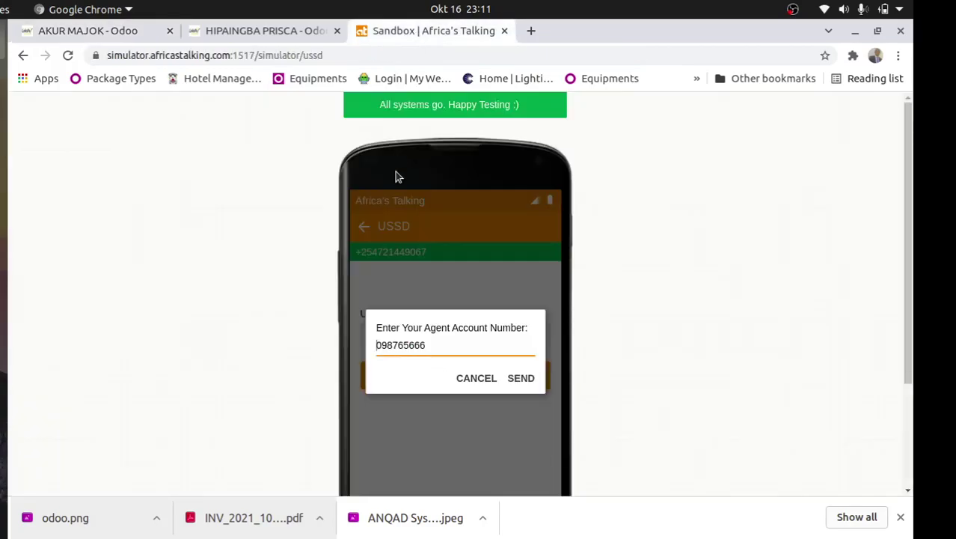
left_click(517, 379)
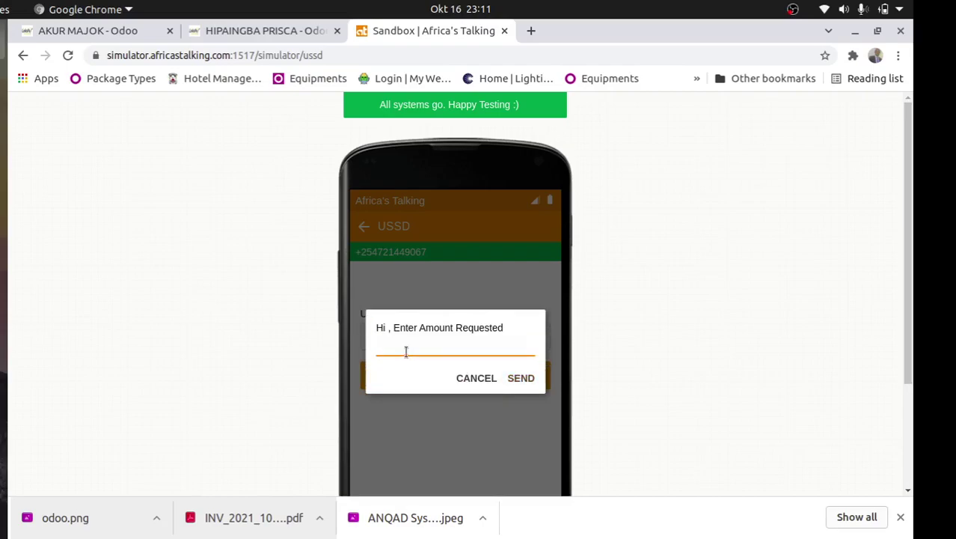
left_click(400, 344)
type("2000000")
left_click(527, 378)
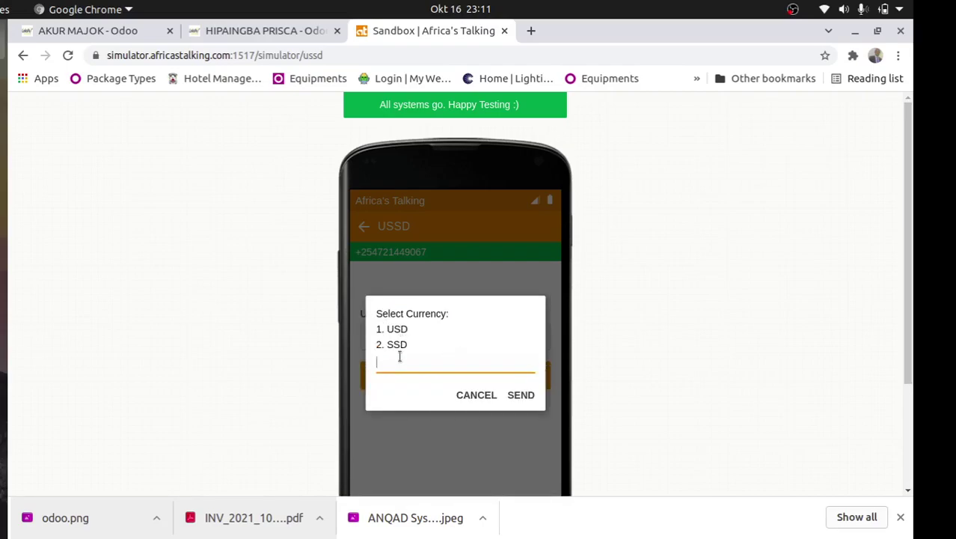
Choose USD (option 1) as the currency and dismiss the request-recorded confirmation
type("1")
left_click(522, 395)
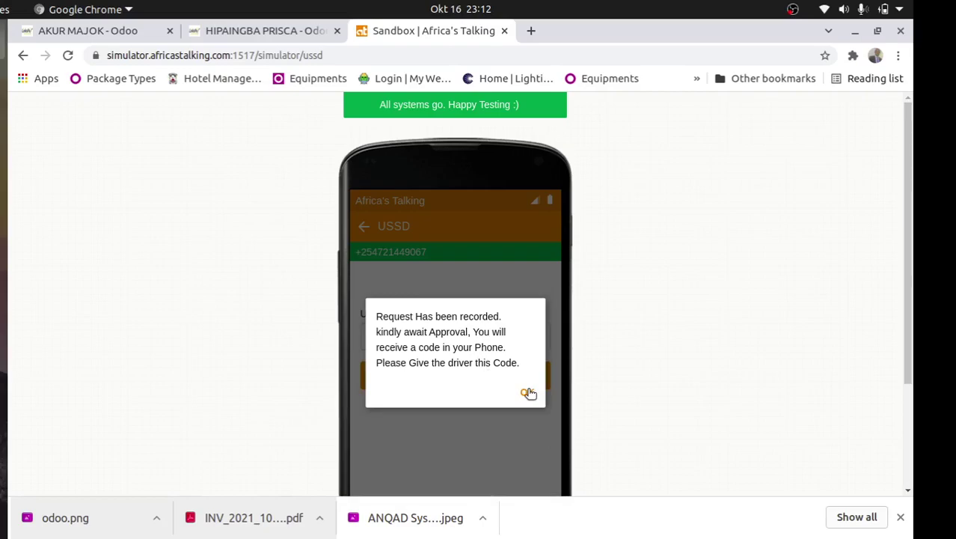
left_click(527, 393)
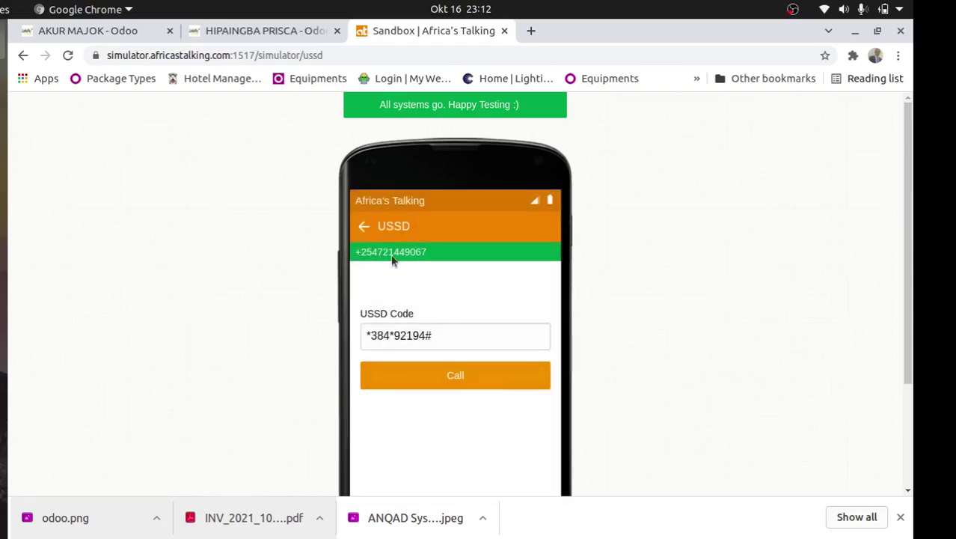
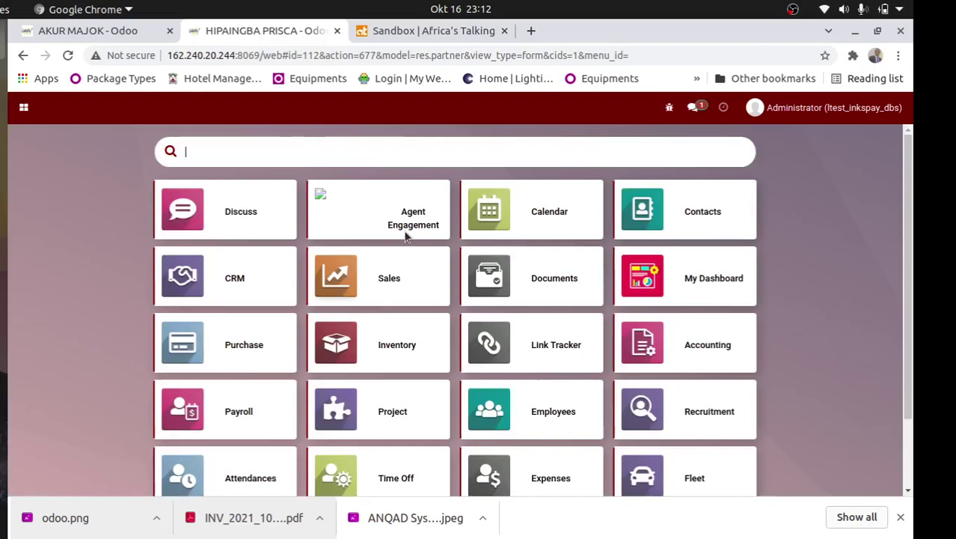
Open the Agent Cash/Float list of 22 records and the agent's 2,000,000.00 USD cash record
left_click(401, 229)
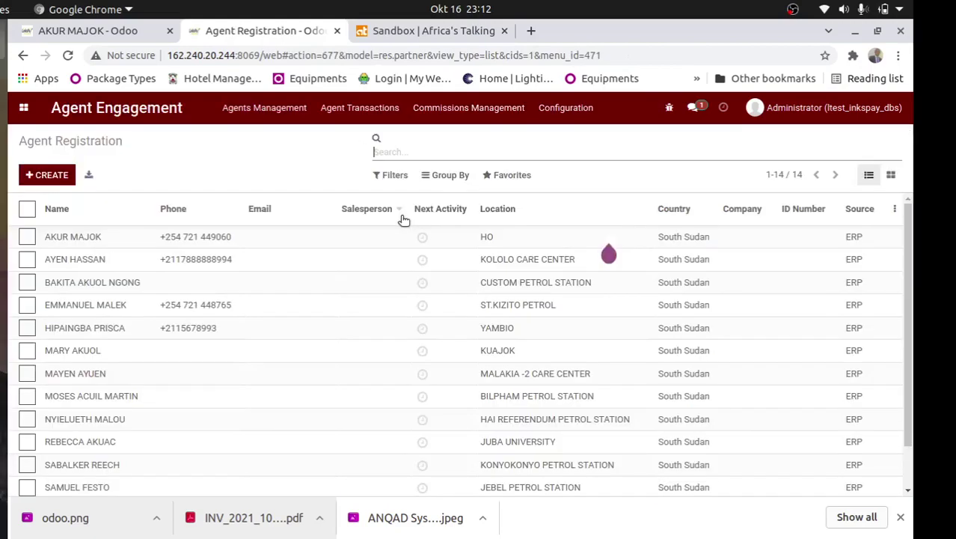
left_click(345, 114)
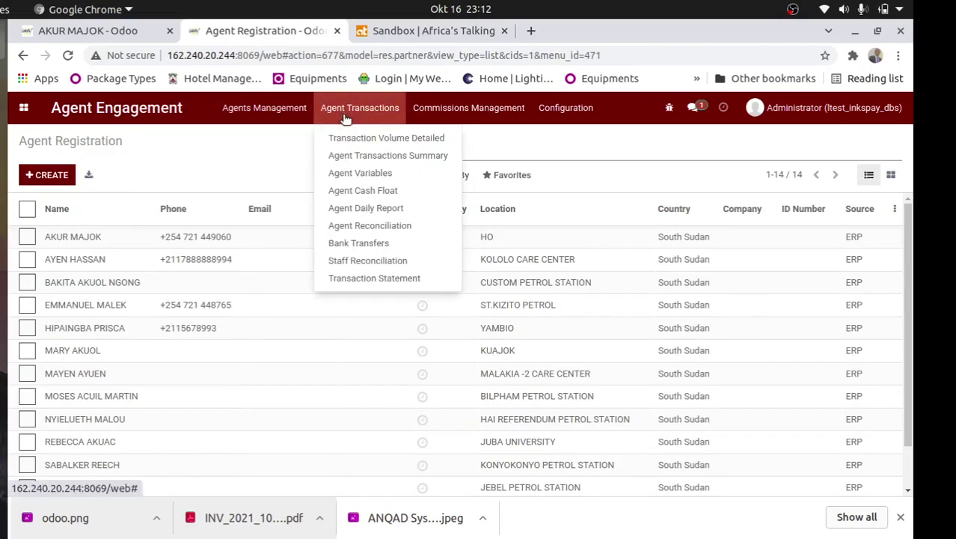
left_click(374, 194)
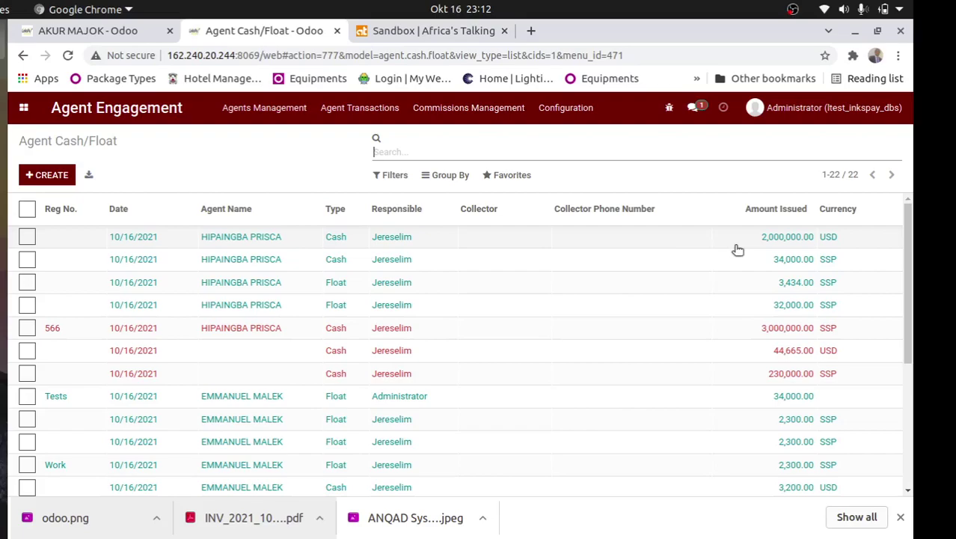
left_click(258, 244)
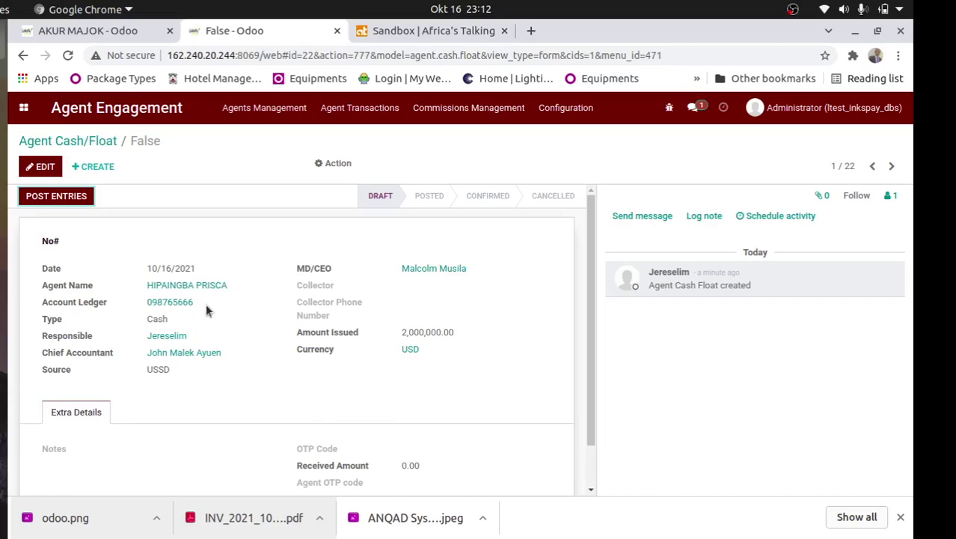
Review the draft record's ledger number, 2,000,000.00 issued amount, 0.00 received amount and OTP Code field
key("ctrl+f")
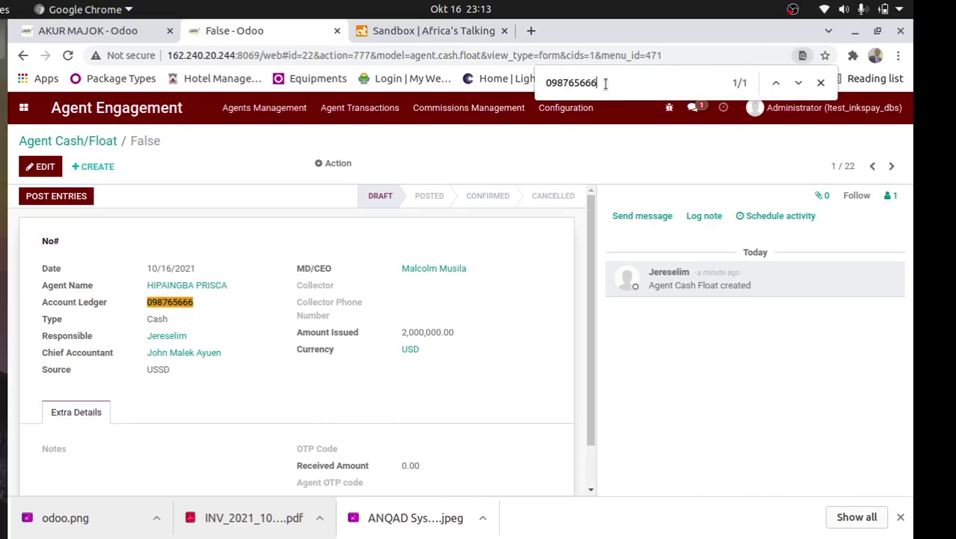
left_click_drag(605, 83, 551, 83)
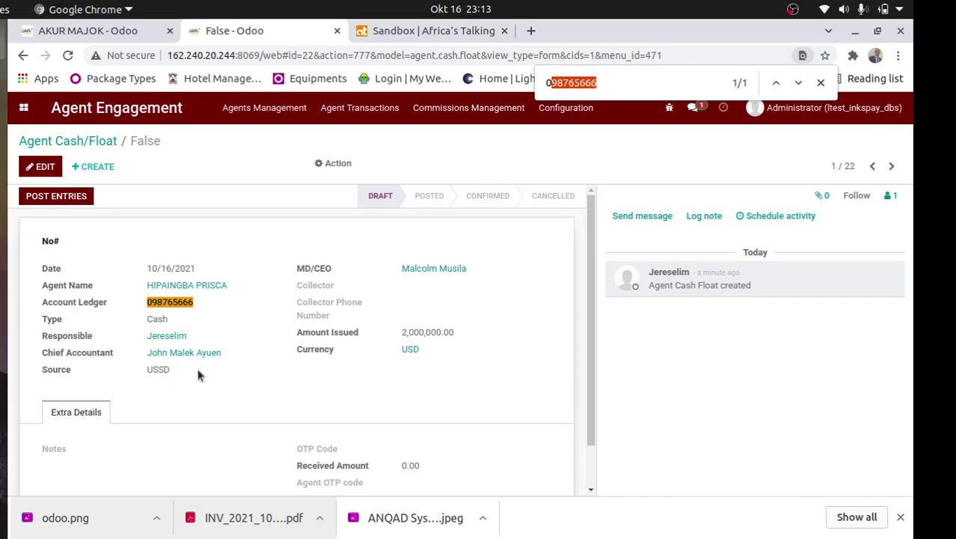
left_click_drag(198, 375, 158, 371)
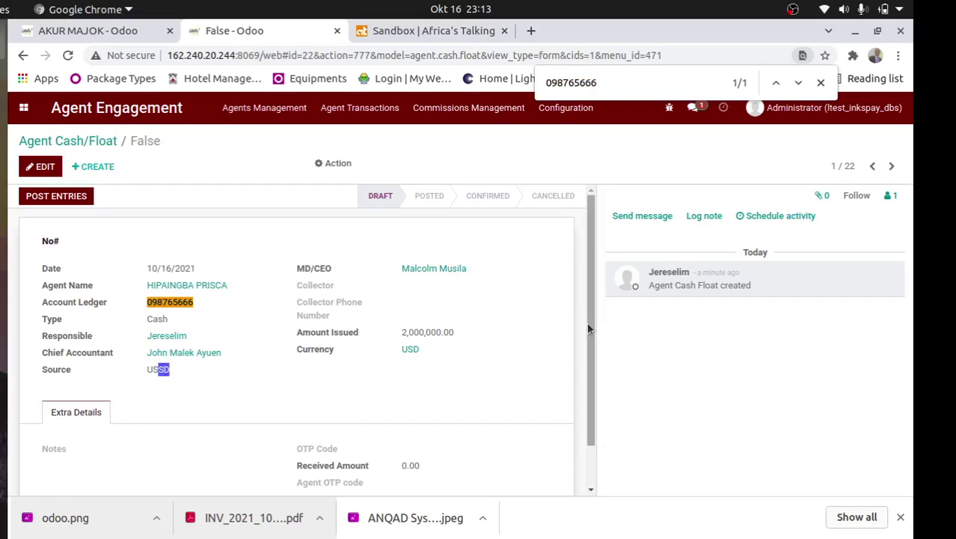
scroll(359, 411, "down", 1)
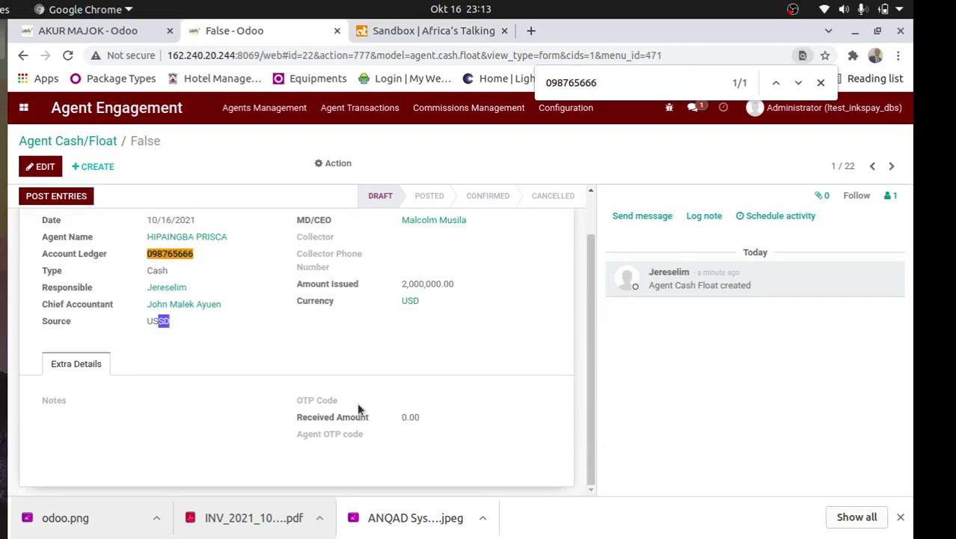
left_click_drag(339, 401, 297, 401)
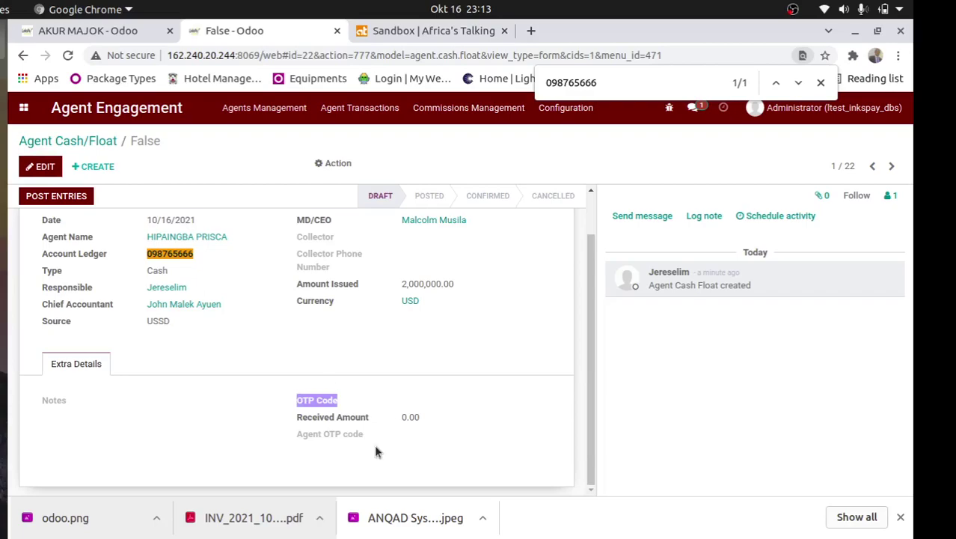
left_click(415, 416)
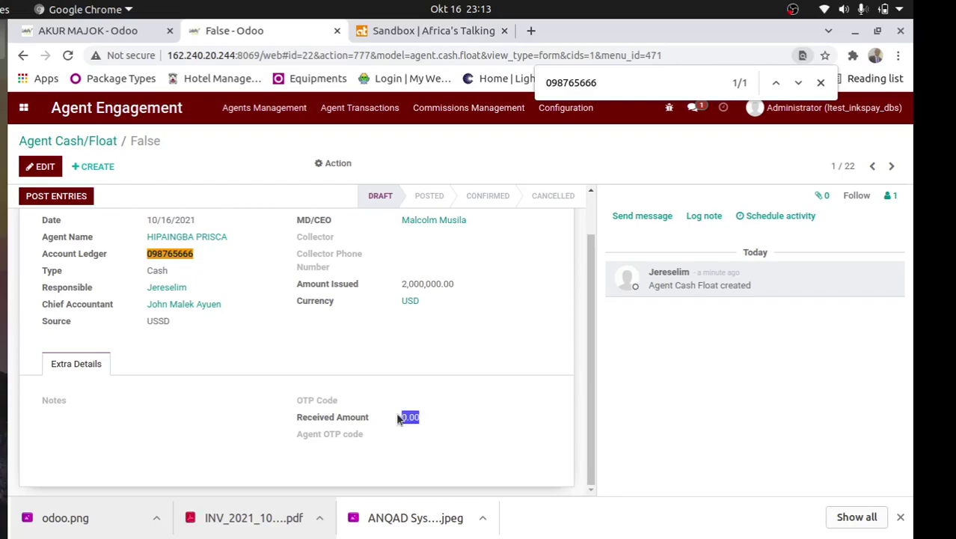
double_click(428, 284)
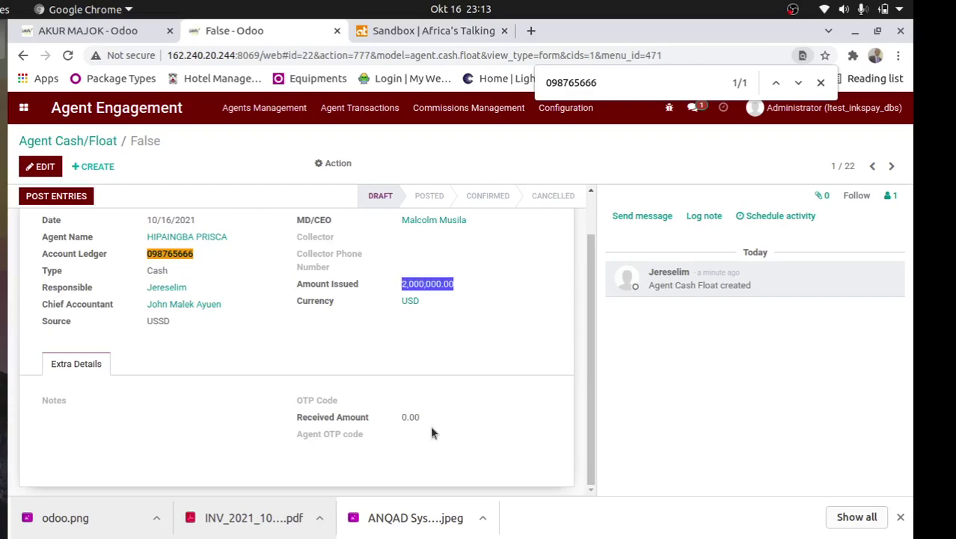
left_click_drag(433, 431, 409, 444)
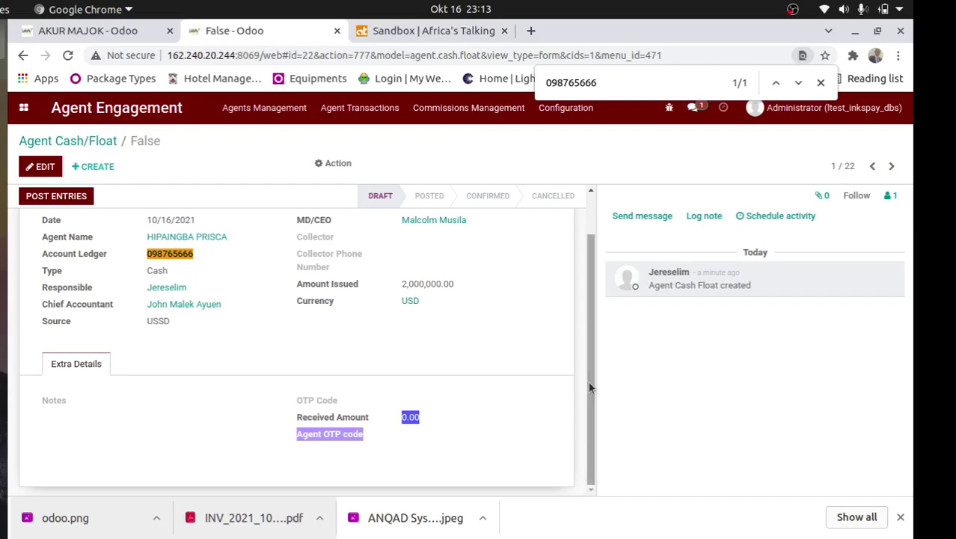
left_click_drag(588, 387, 318, 225)
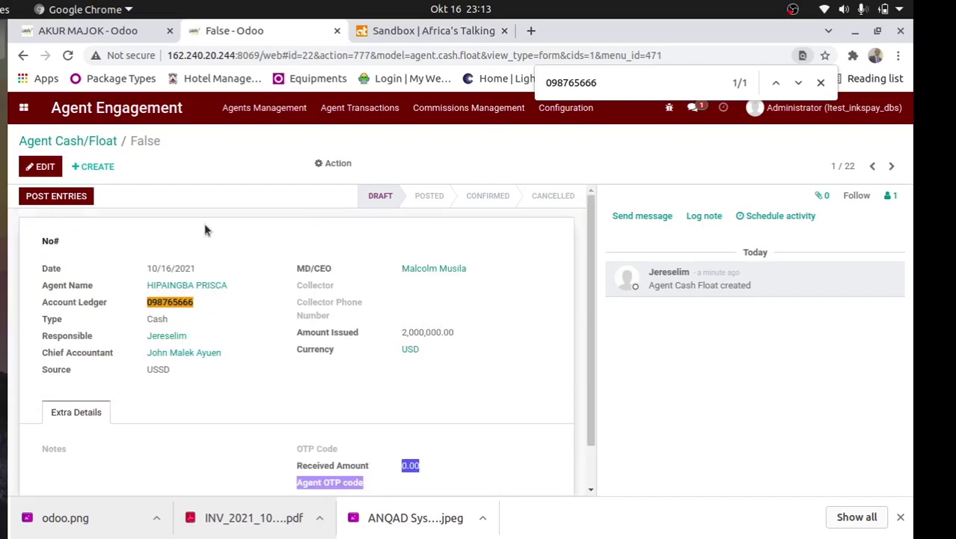
Try posting, then fill No# with 'Received' and save the draft record
left_click(60, 199)
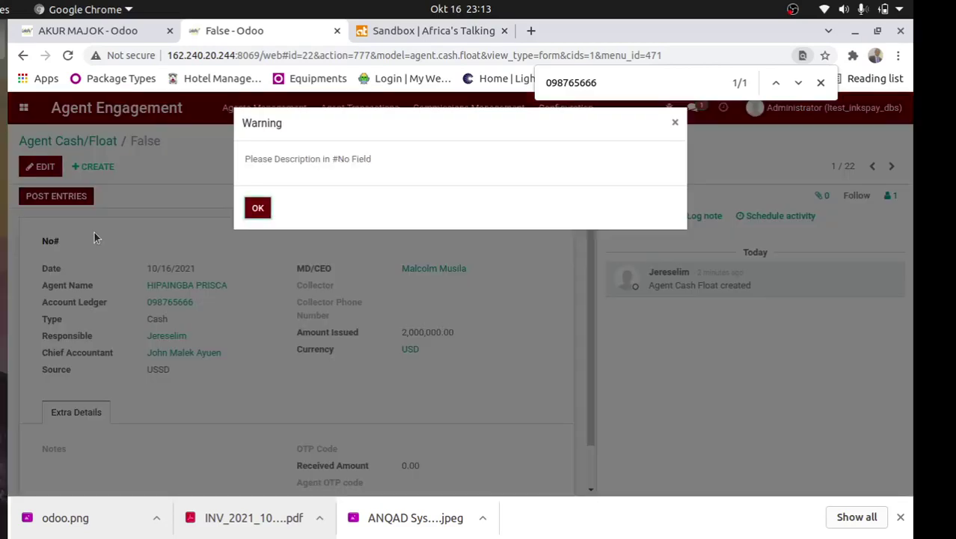
key("Return")
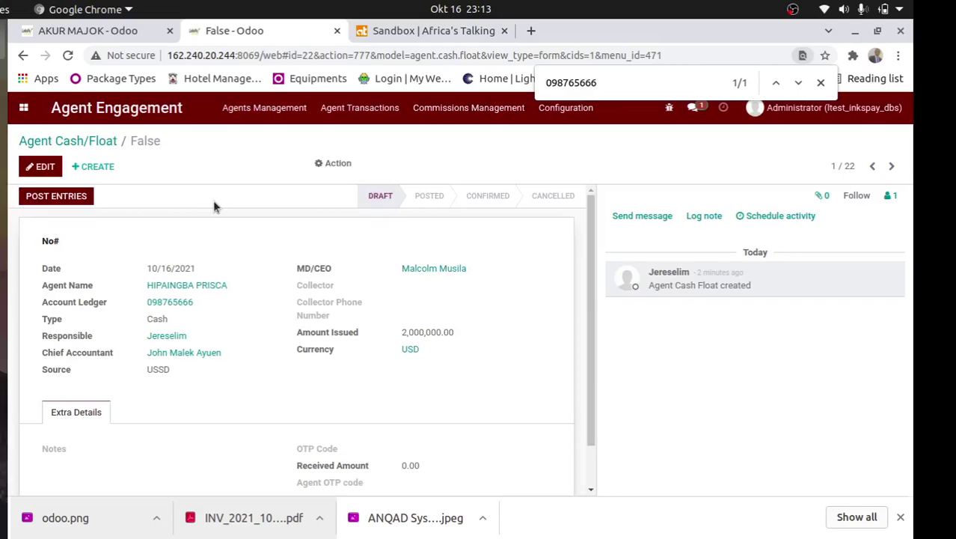
key("Return")
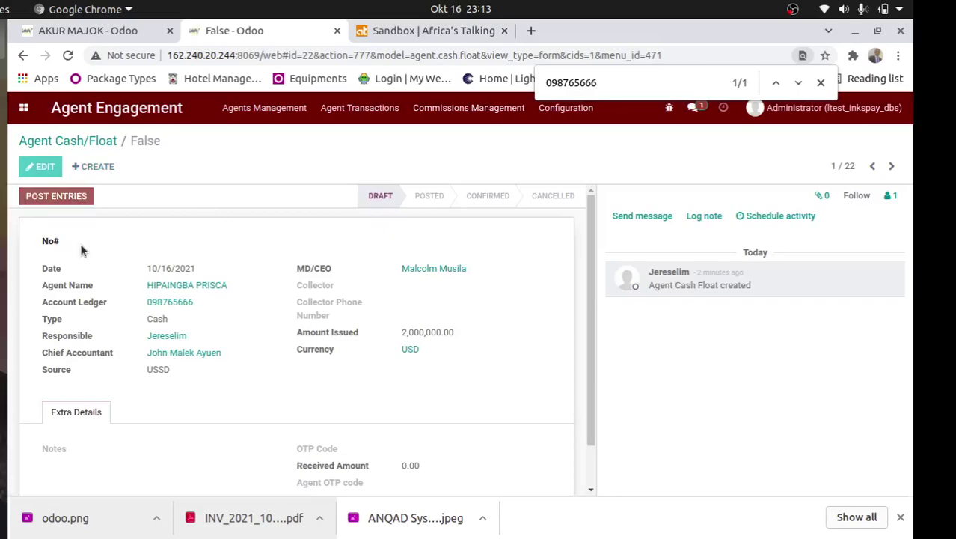
left_click(84, 263)
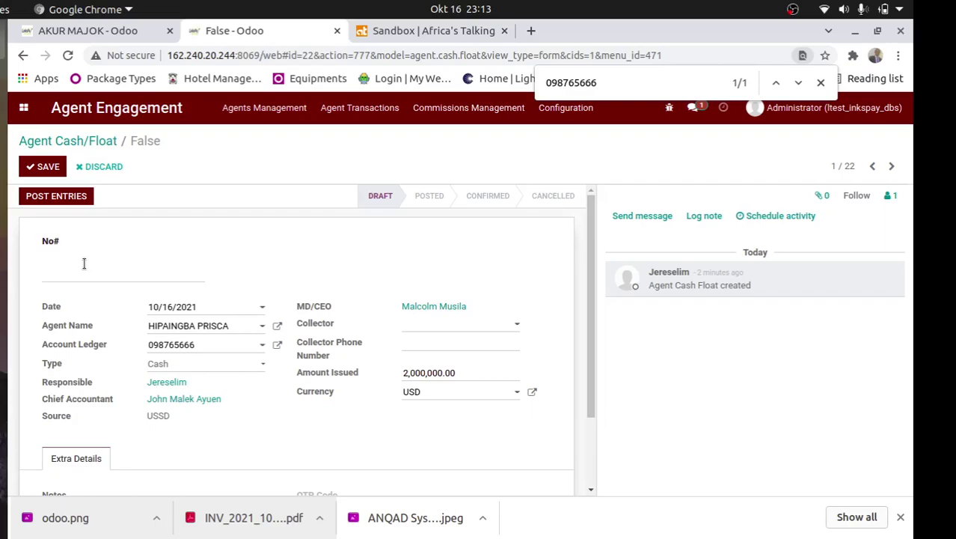
type("Received")
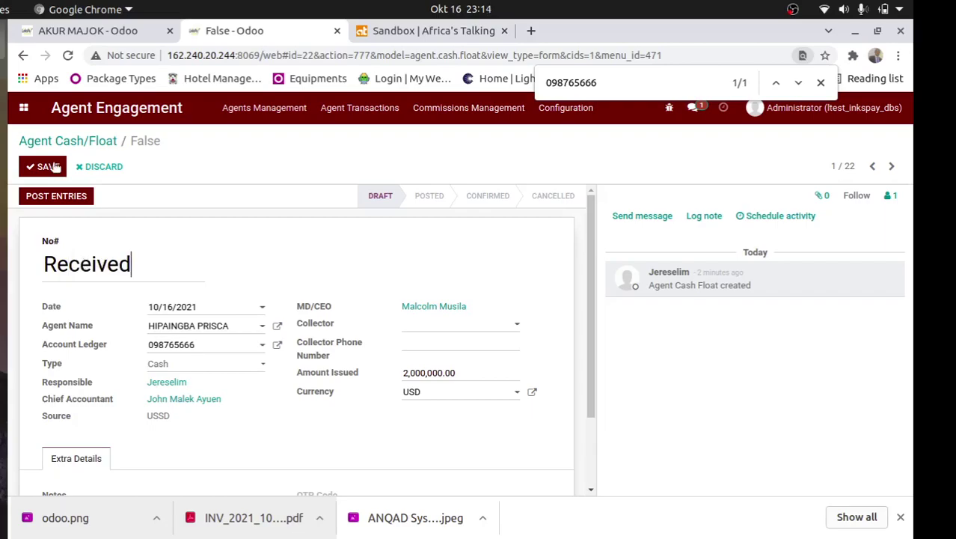
left_click(48, 167)
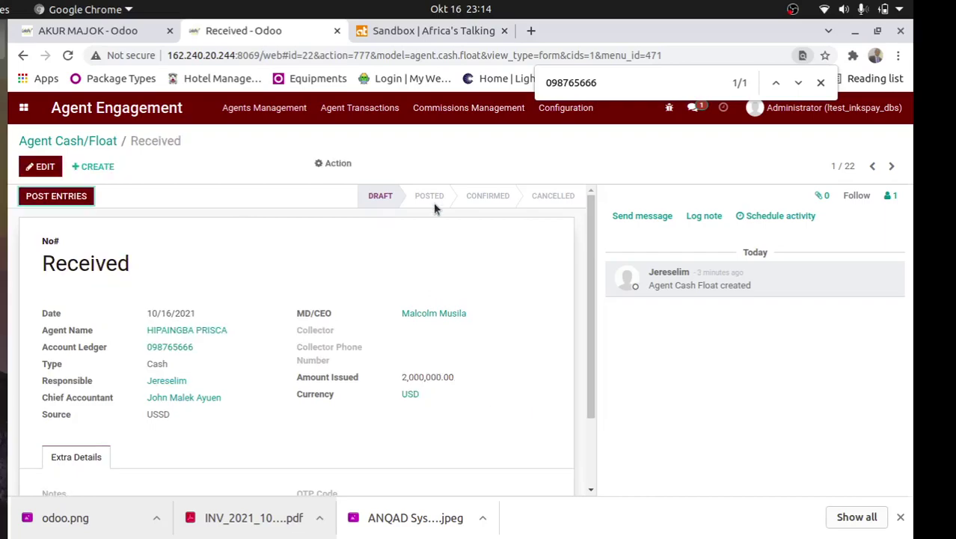
Post the Received record, check its OTP code 5974, and validate it to Confirmed
left_click(84, 199)
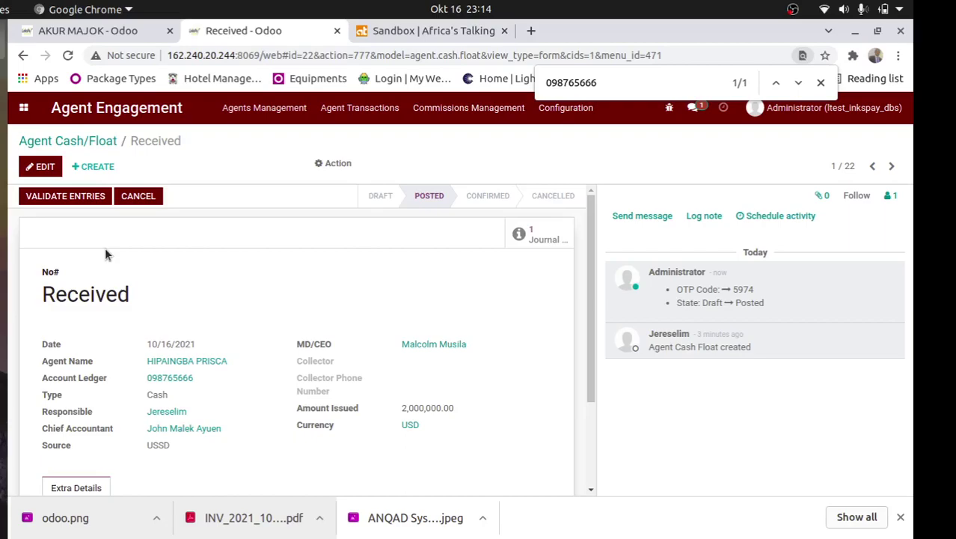
left_click_drag(597, 367, 475, 434)
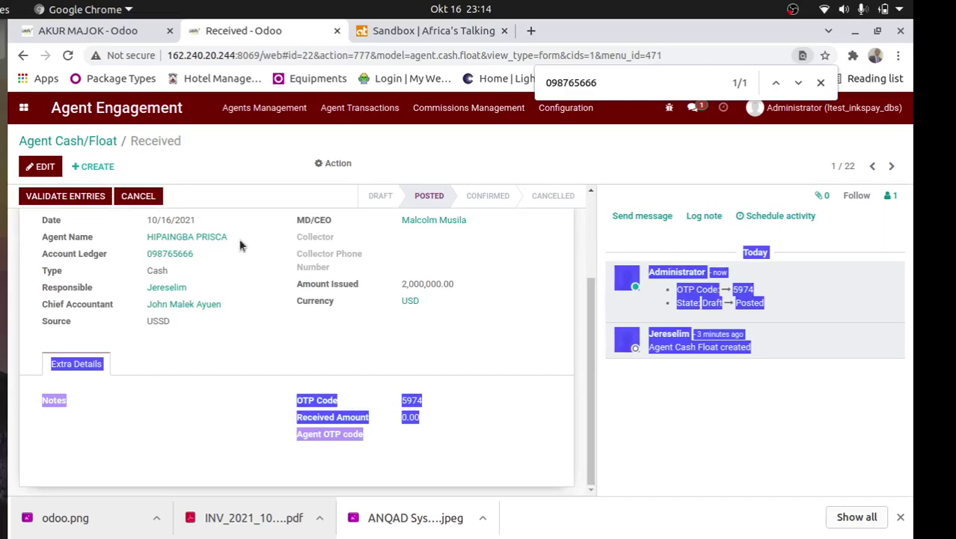
left_click_drag(239, 246, 148, 236)
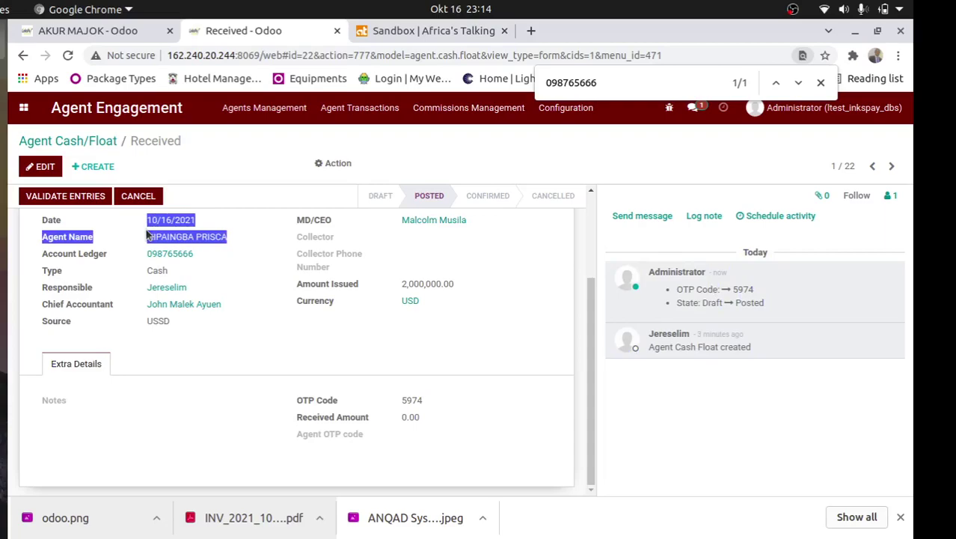
left_click(234, 264)
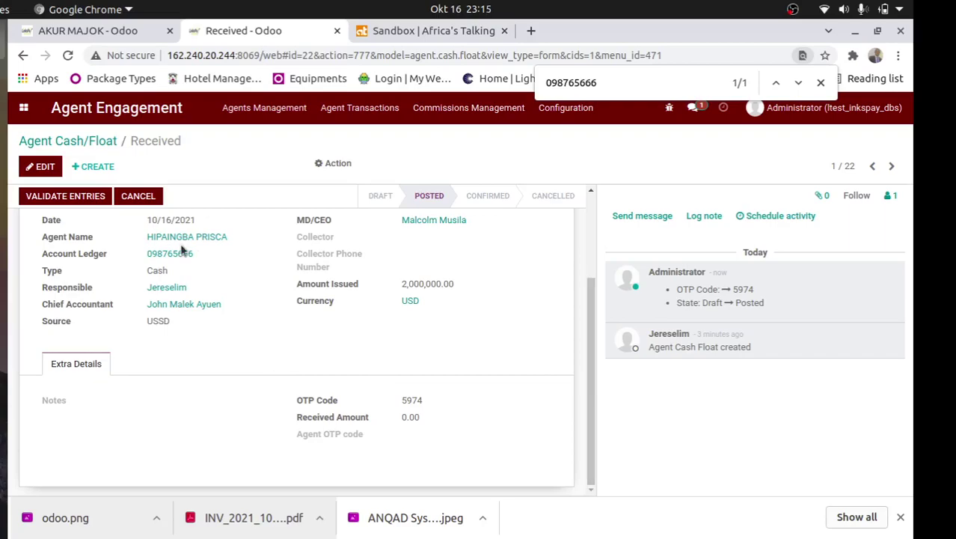
left_click(72, 194)
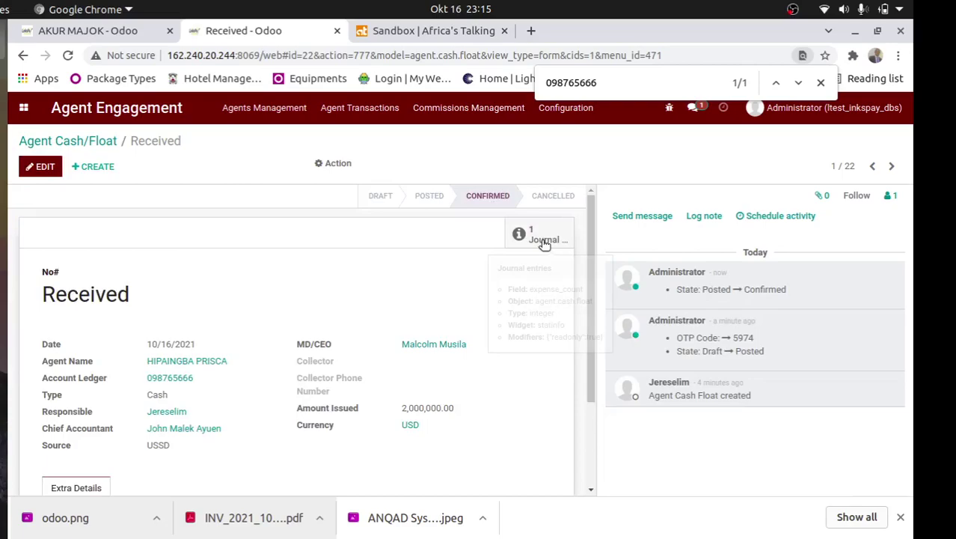
left_click(544, 241)
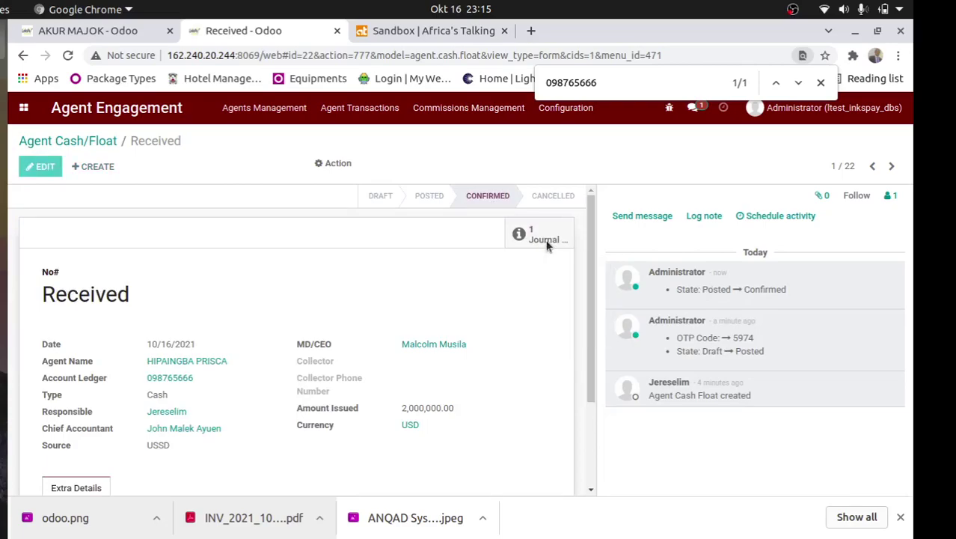
Inspect linked journal entry 098/2021/10/0002, then go back to the Received record
left_click(547, 241)
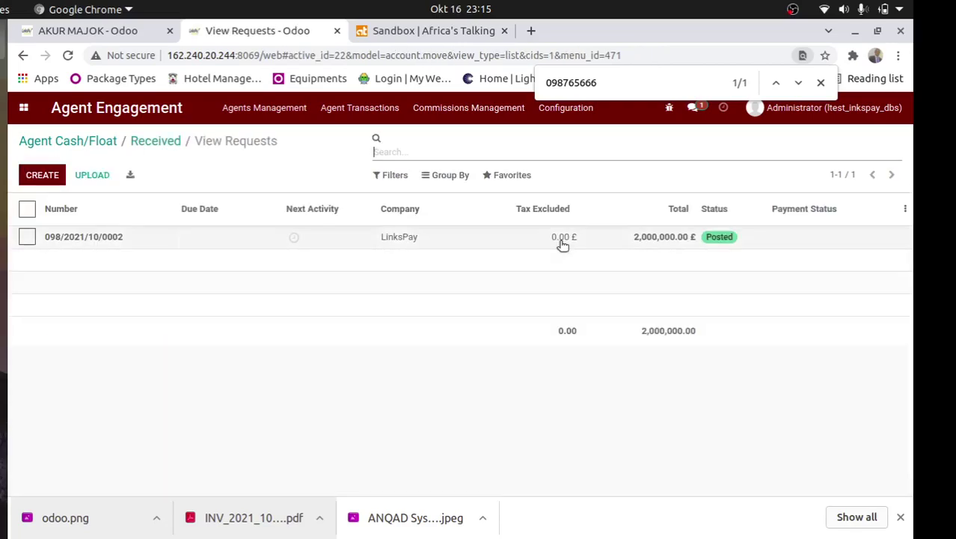
left_click(562, 245)
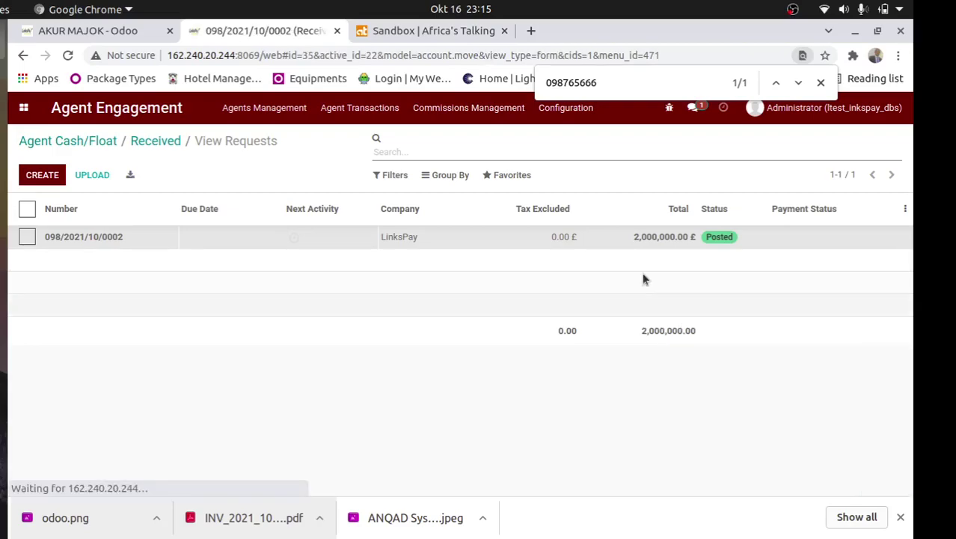
mouse_move(456, 347)
left_mouse_down()
mouse_move(481, 346)
mouse_move(464, 346)
left_mouse_up()
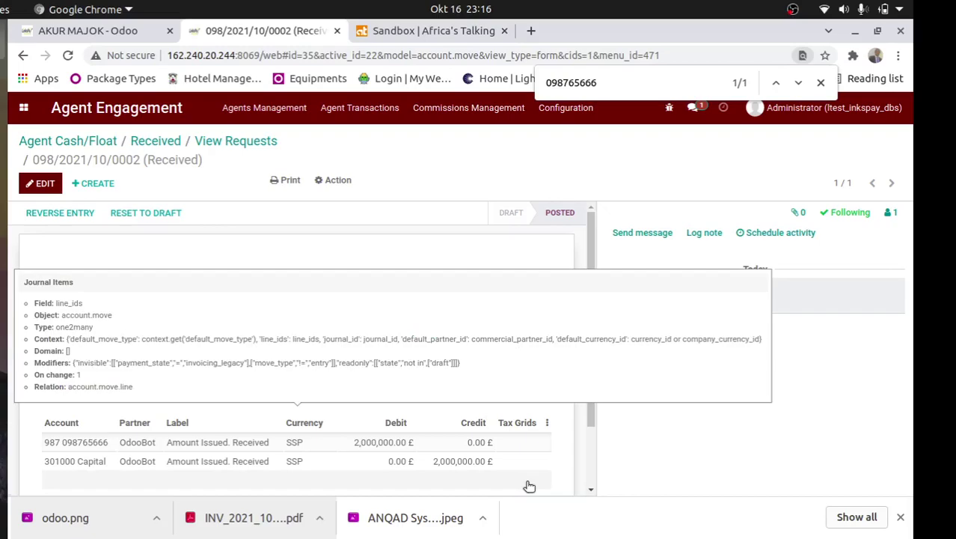
left_click(440, 193)
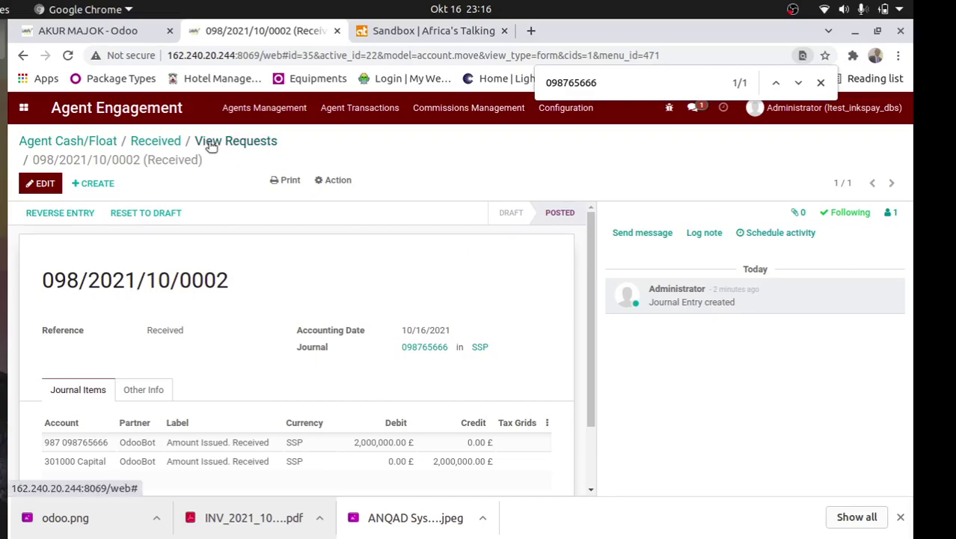
left_click(161, 145)
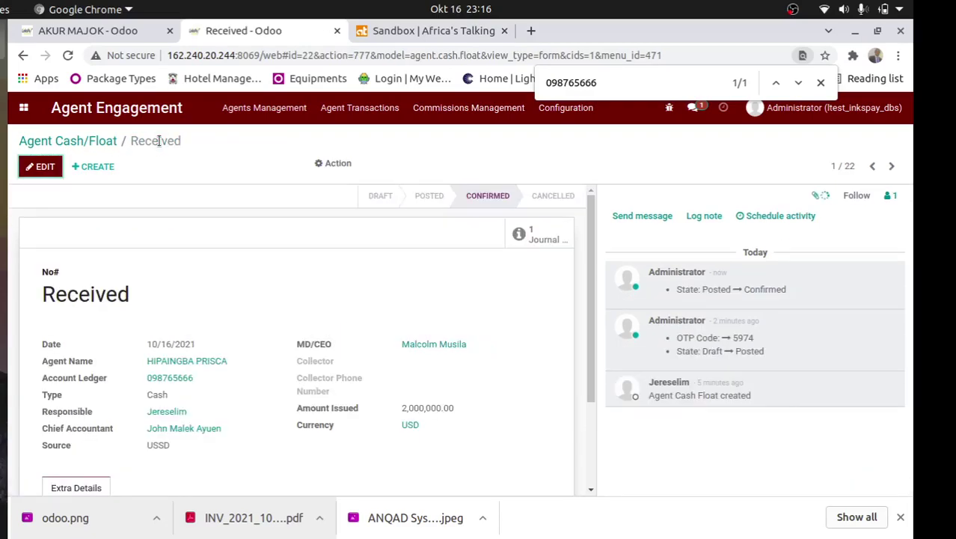
Copy ledger number 098765666 and open the Accounting app in the other Odoo tab
left_click_drag(169, 395, 207, 386)
key("ctrl+c")
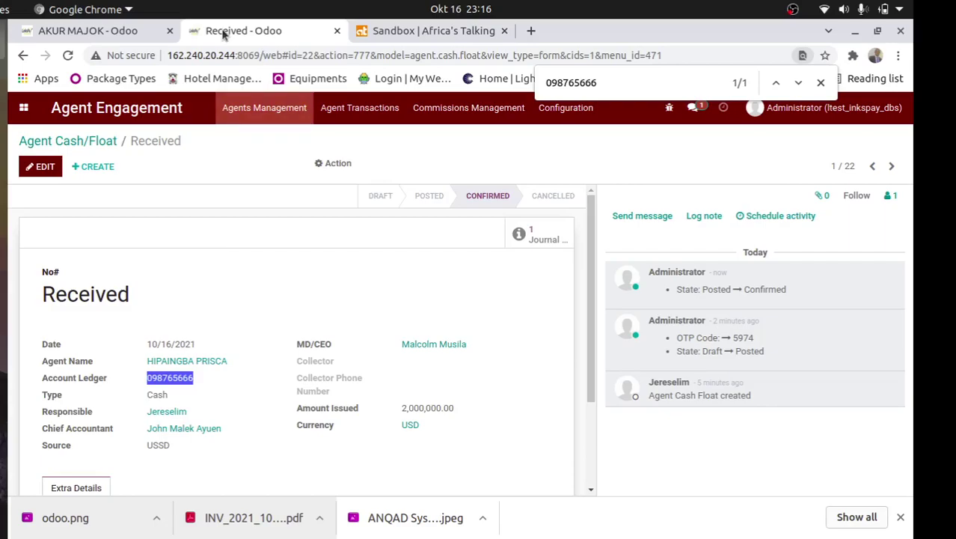
key("ctrl+Page_Up")
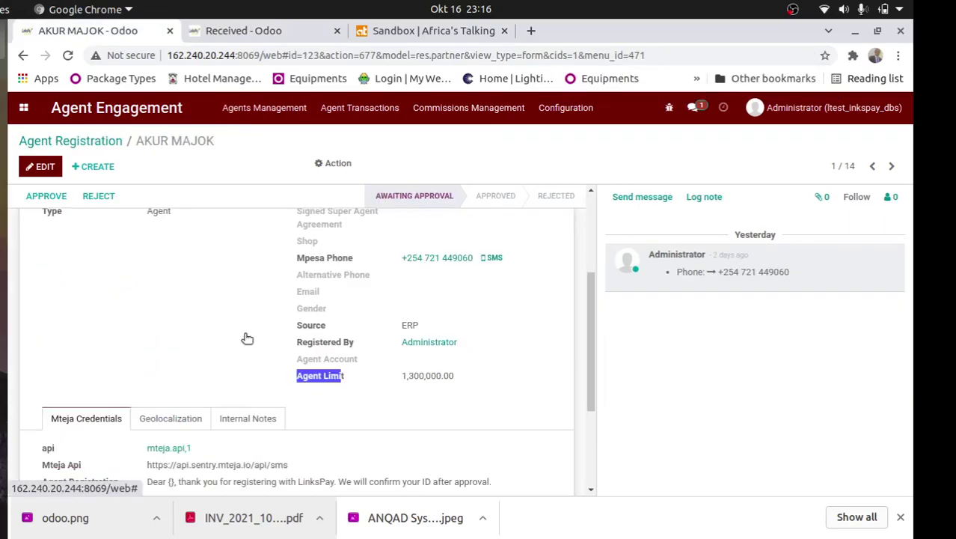
left_click(23, 107)
left_click(654, 358)
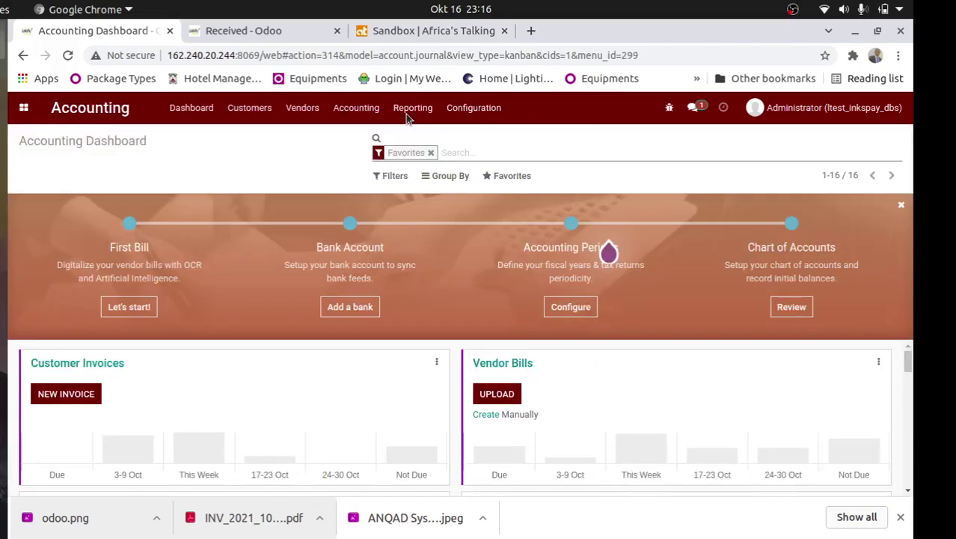
Filter the General Ledger to journal 098765666 and expand account 987's two entries
left_click(407, 113)
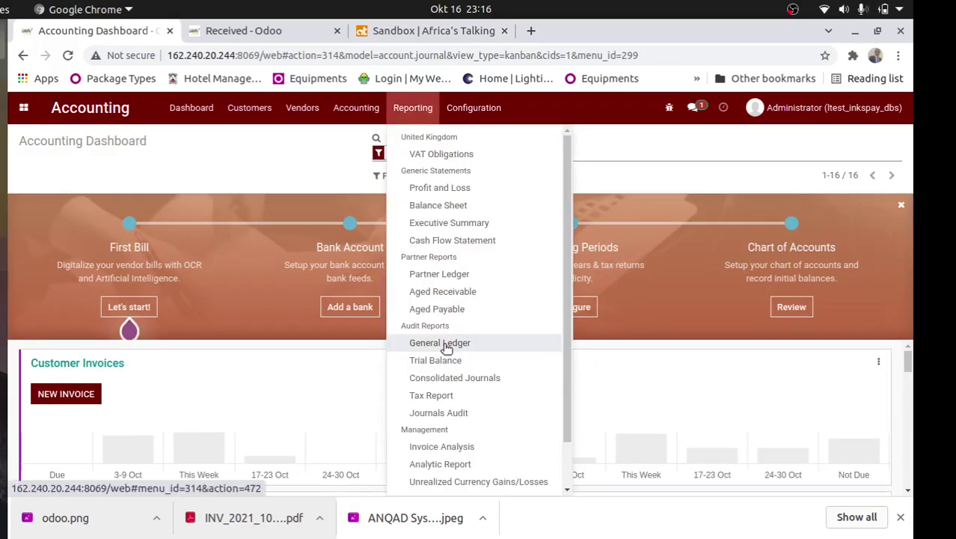
left_click(446, 346)
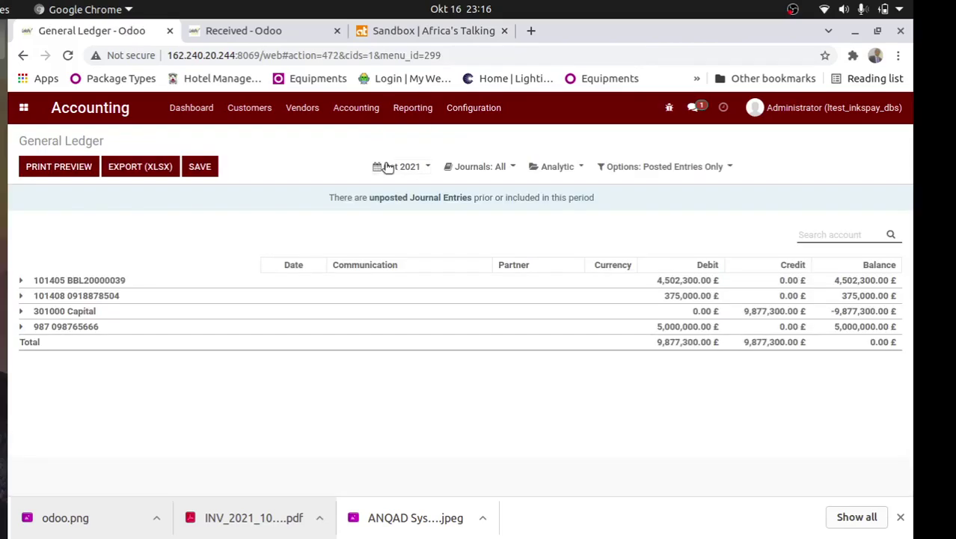
left_click(479, 166)
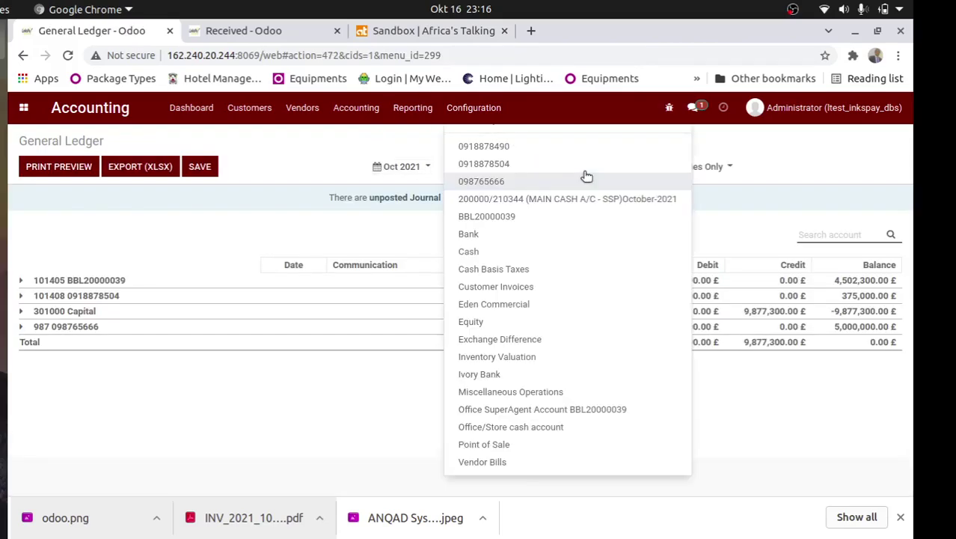
key("ctrl+f")
key("ctrl+v")
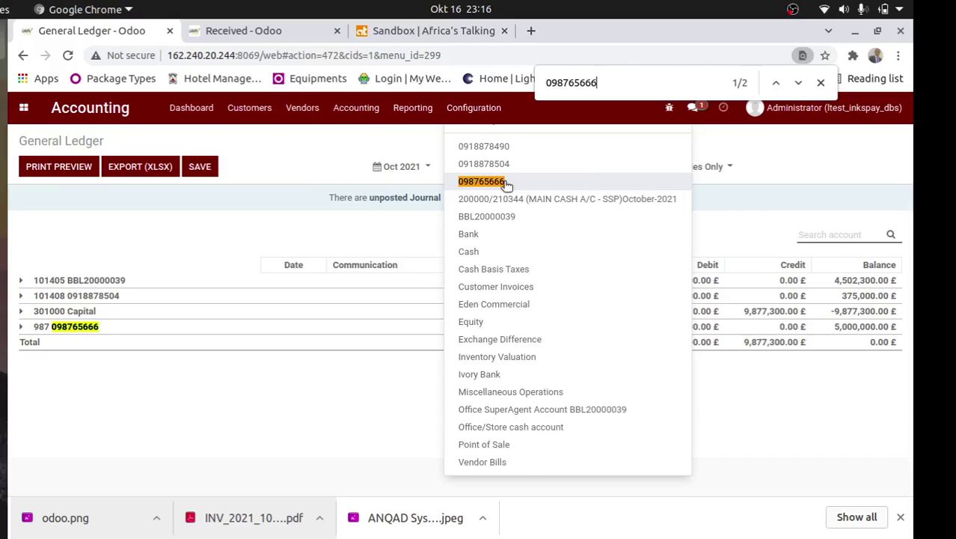
left_click(482, 181)
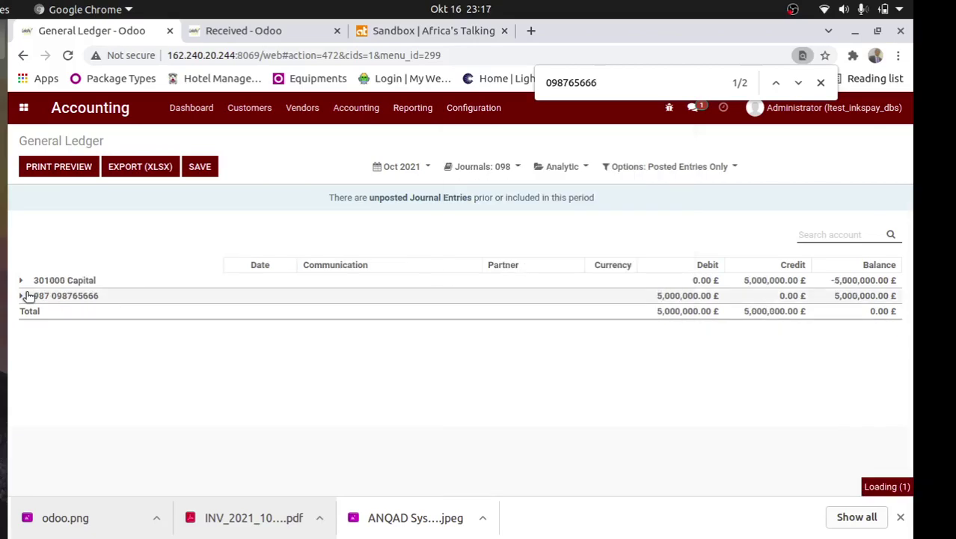
left_click(28, 296)
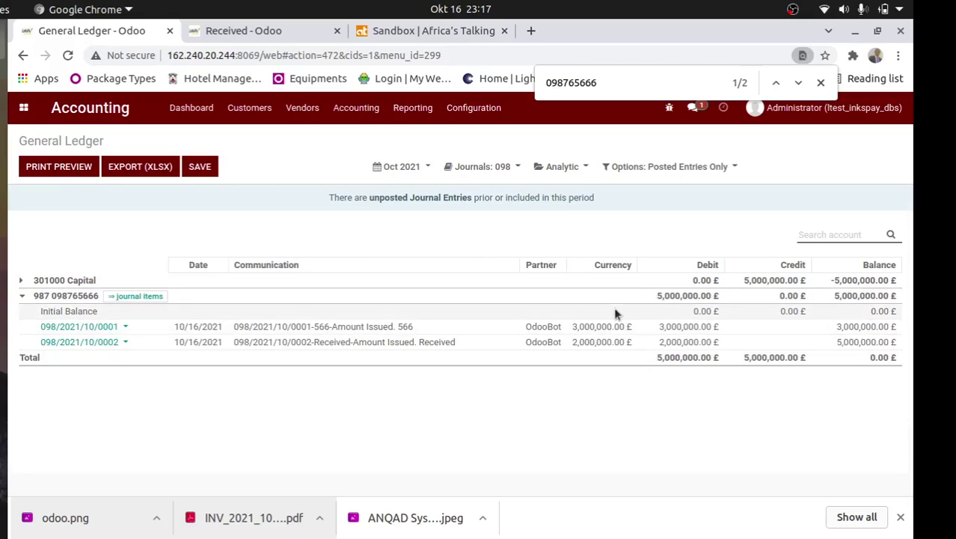
Expand 301000 Capital, try the failing PDF preview, then export the ledger as general_ledger (1).xlsx
left_click(85, 281)
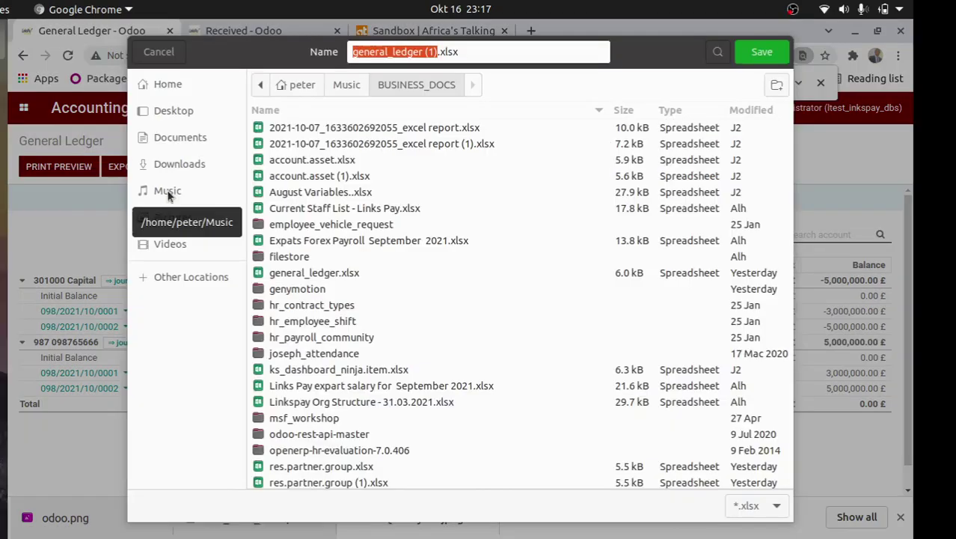
key("Escape")
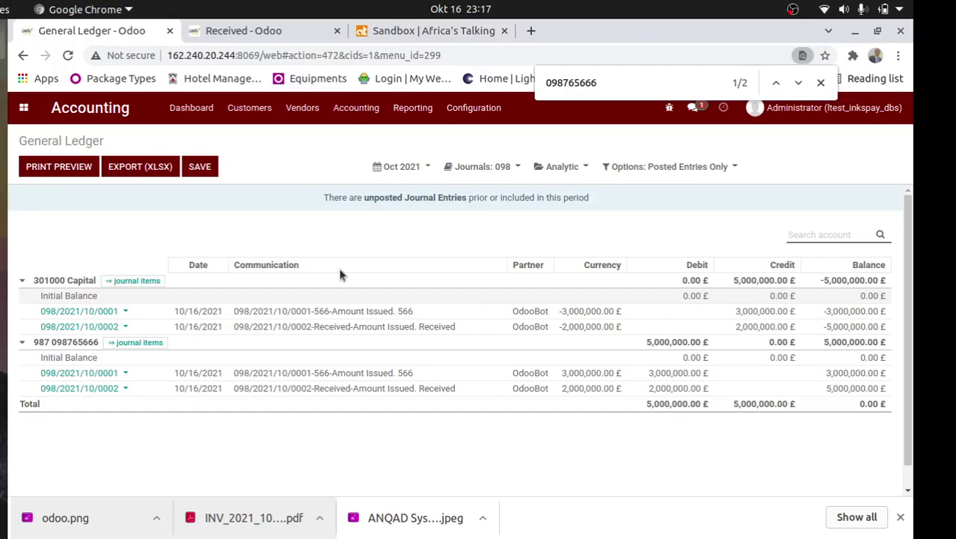
left_click(60, 166)
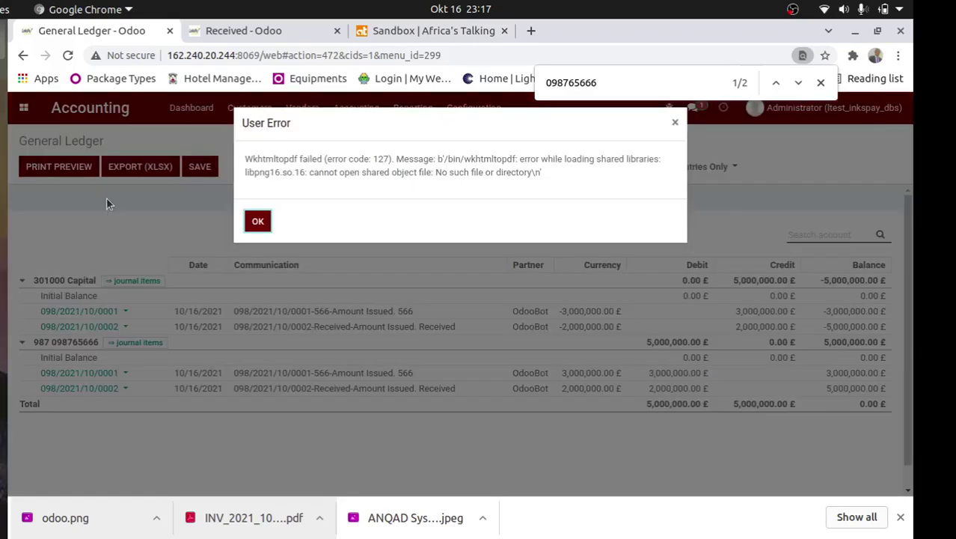
left_click(257, 221)
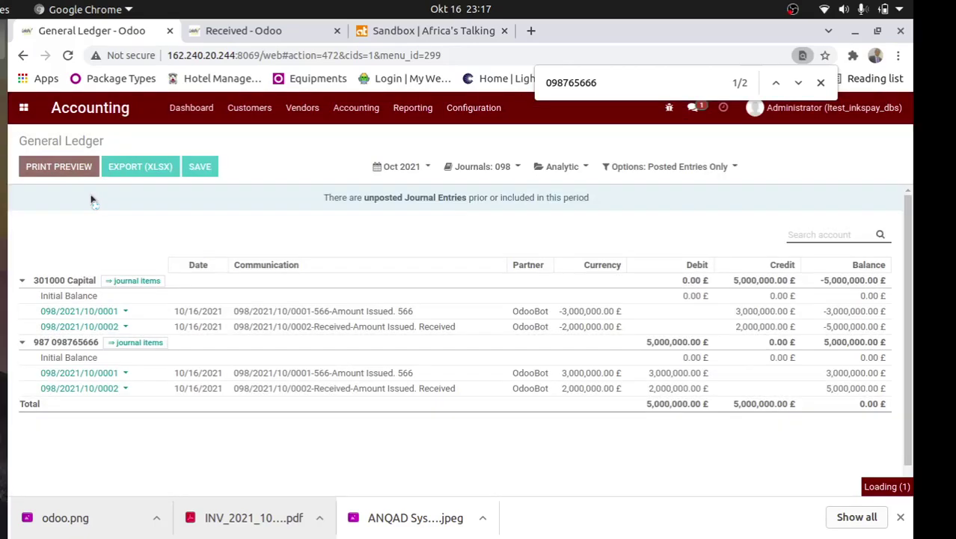
left_click(166, 168)
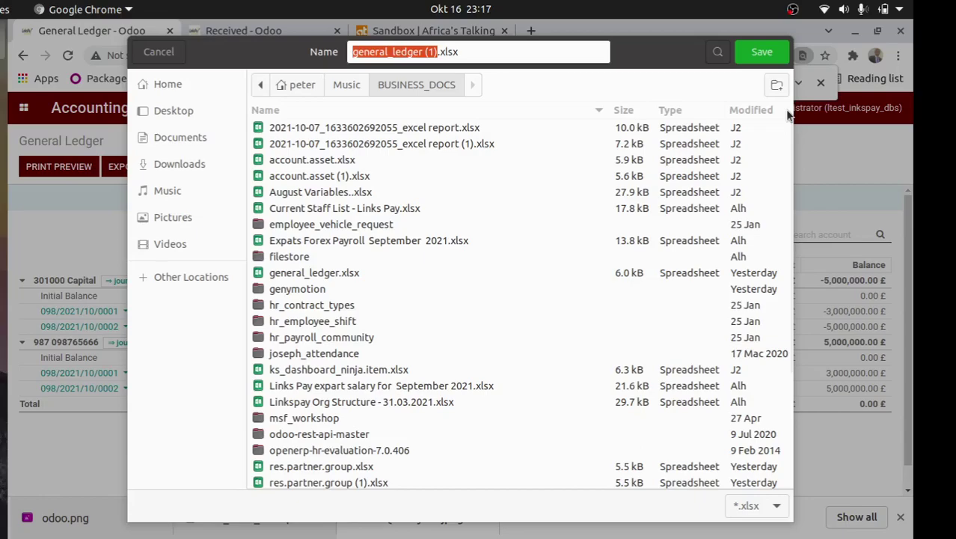
key("Return")
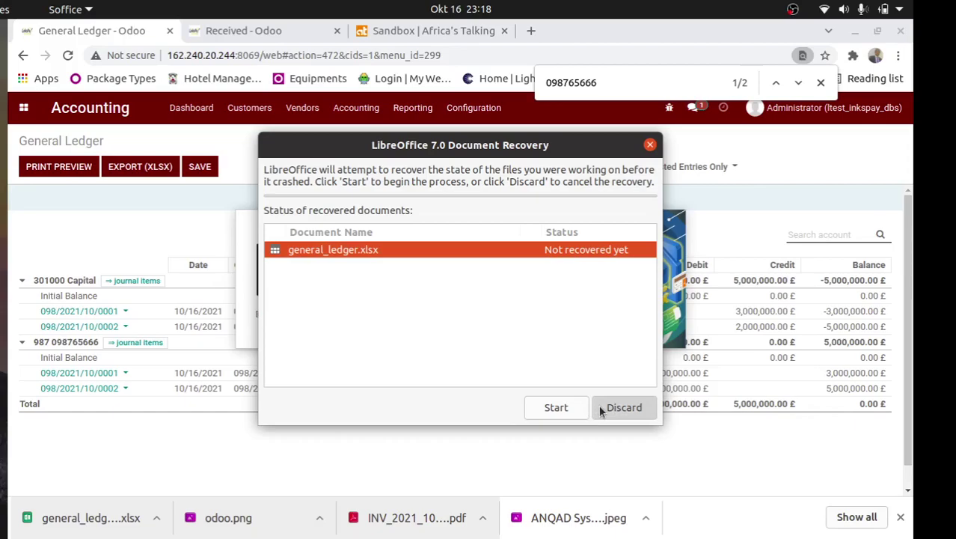
Skip document recovery and the tip, review the exported ledger sheet, then close LibreOffice Calc
left_click(598, 408)
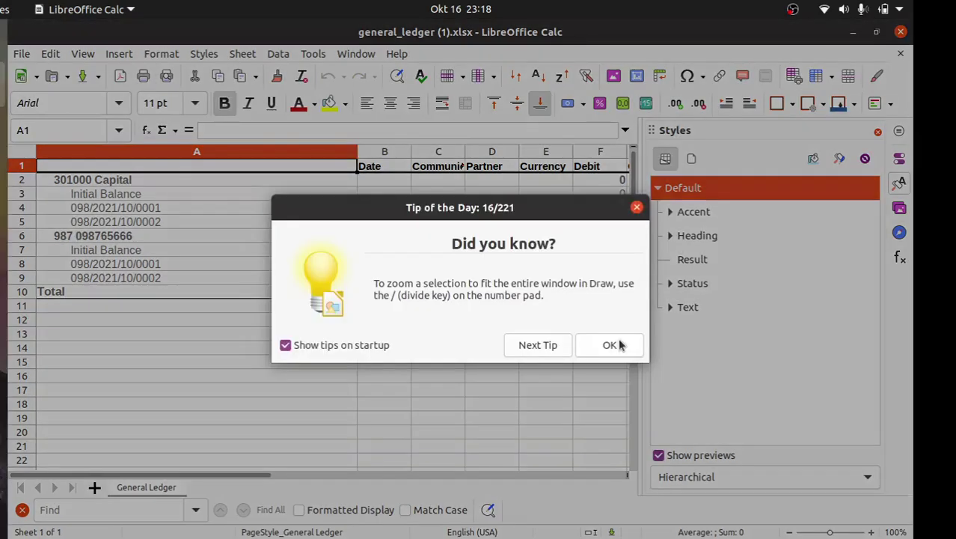
left_click(611, 344)
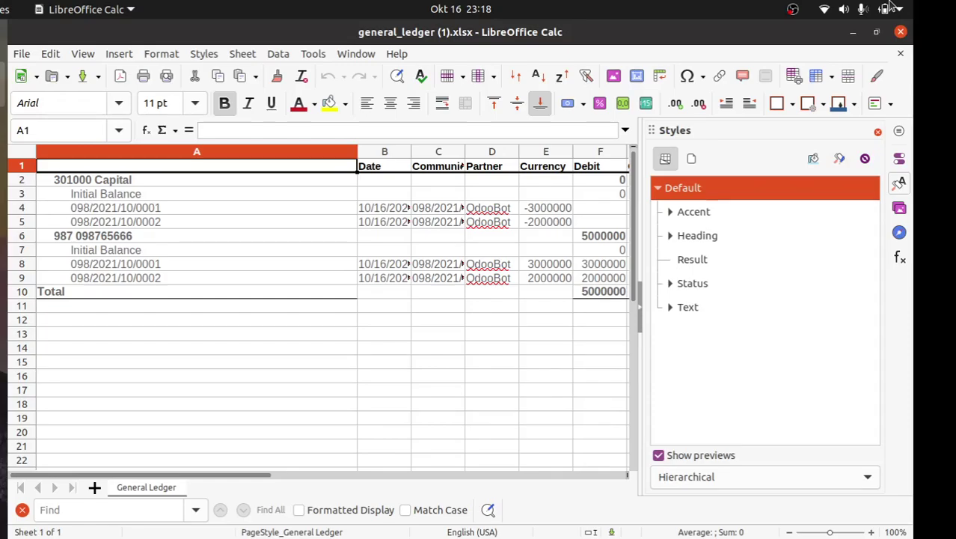
left_click(901, 31)
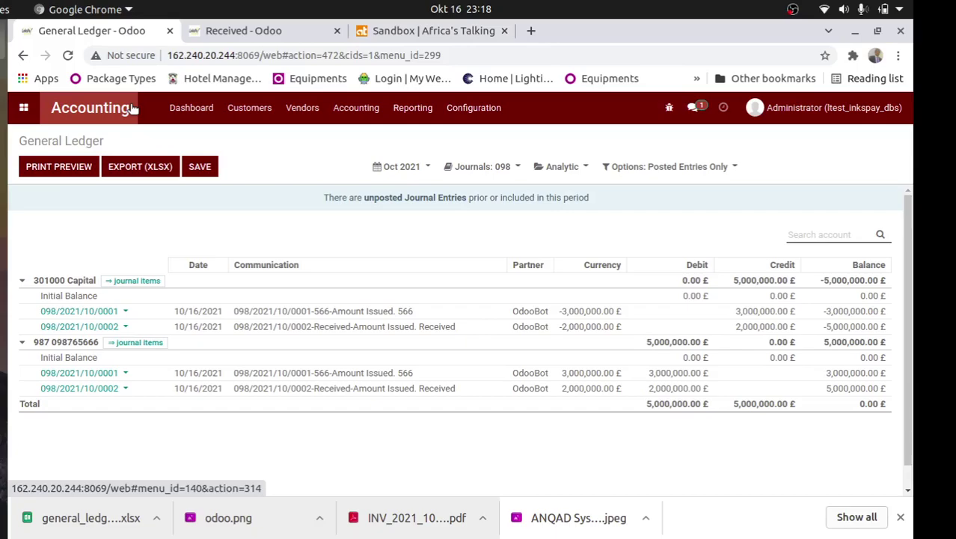
Switch back to the Received - Odoo tab showing the confirmed cash record
key("ctrl+Tab")
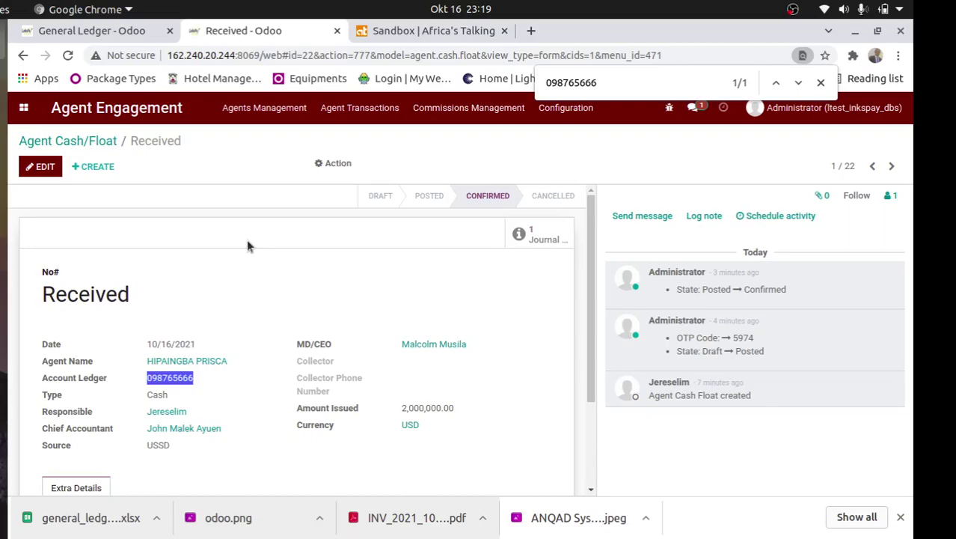
key("ctrl+Tab")
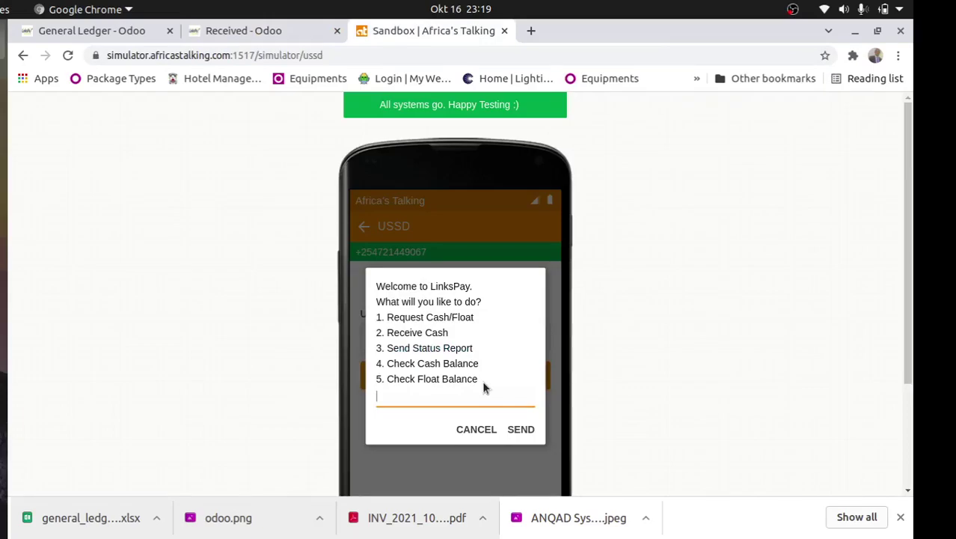
type("2")
left_click(519, 430)
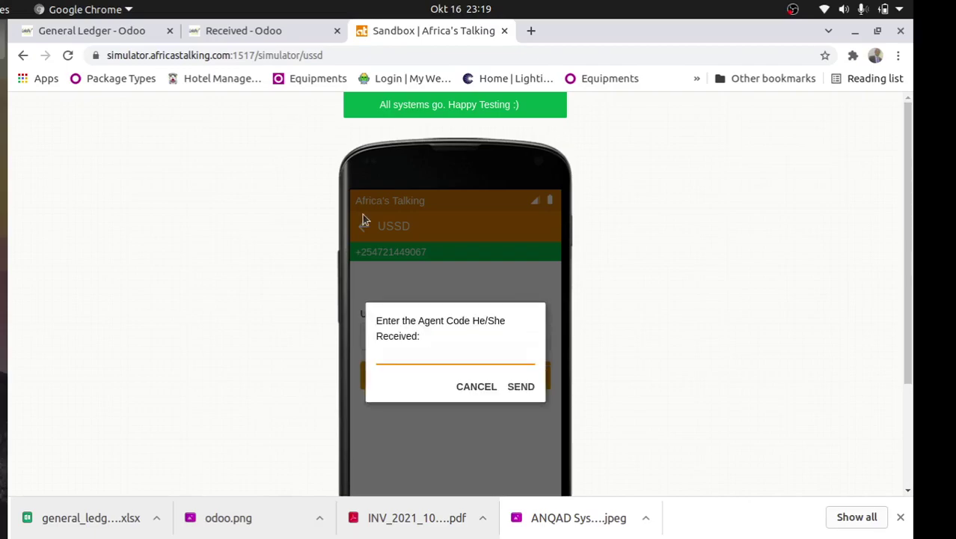
key("ctrl+Page_Up")
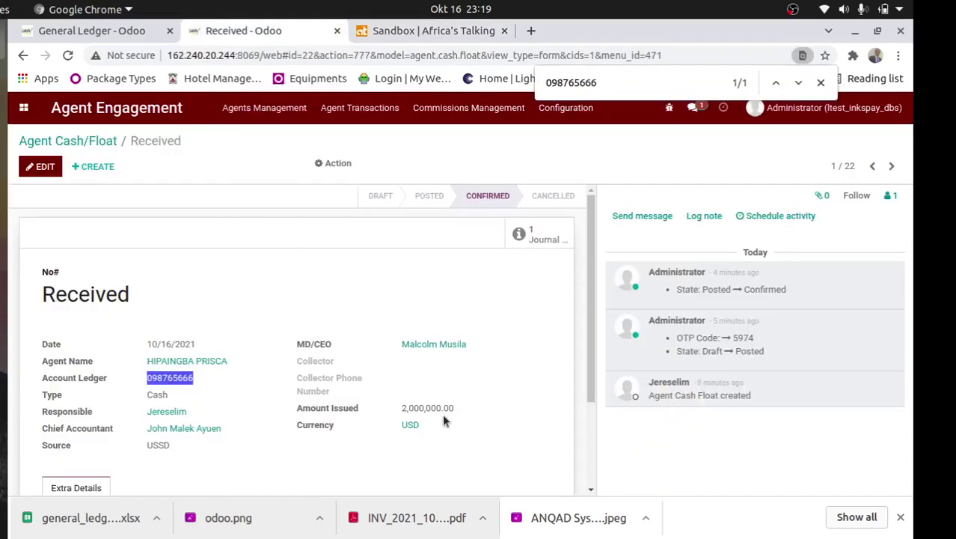
scroll(575, 430, "down", 3)
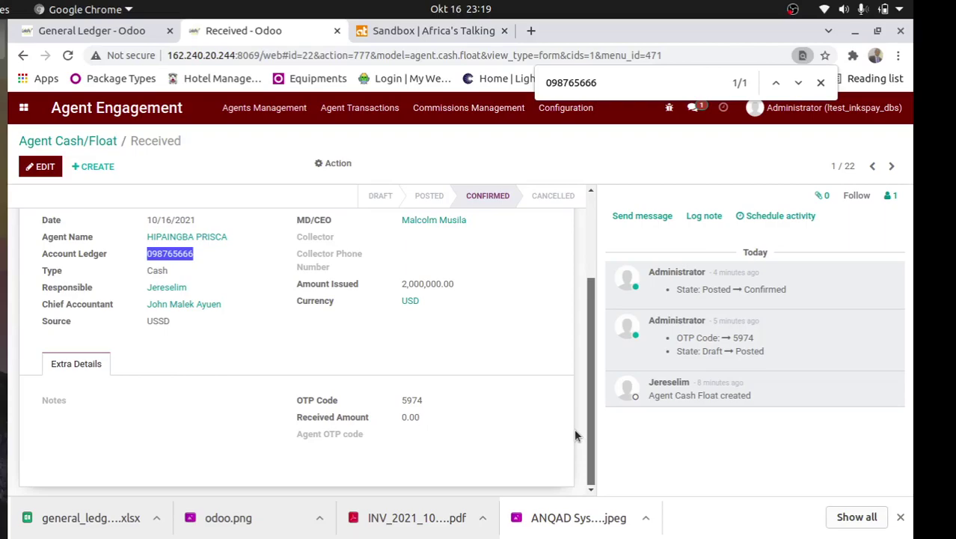
Confirm the cash receipt with the agent OTP code and amount 1, then reload the Odoo record
key("ctrl+Tab")
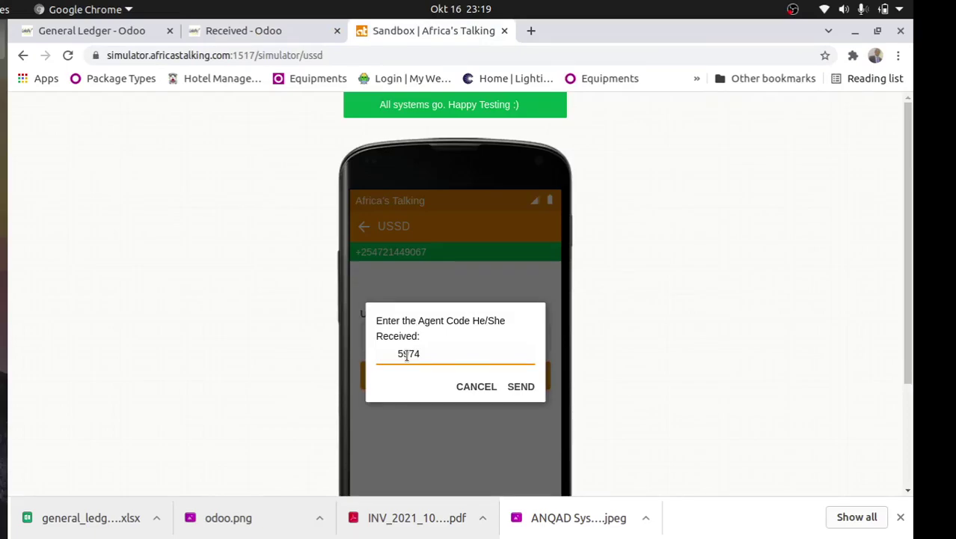
key("Return")
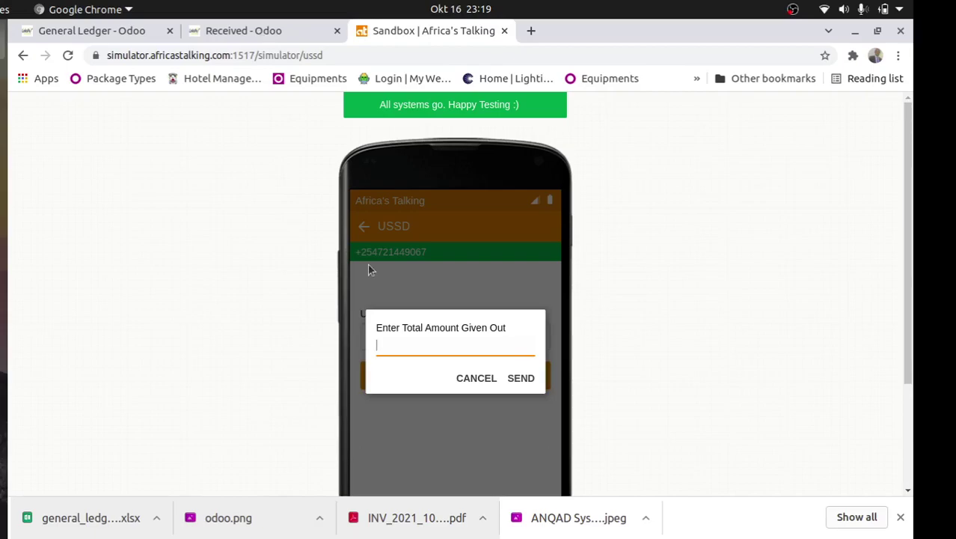
type("1")
key("Return")
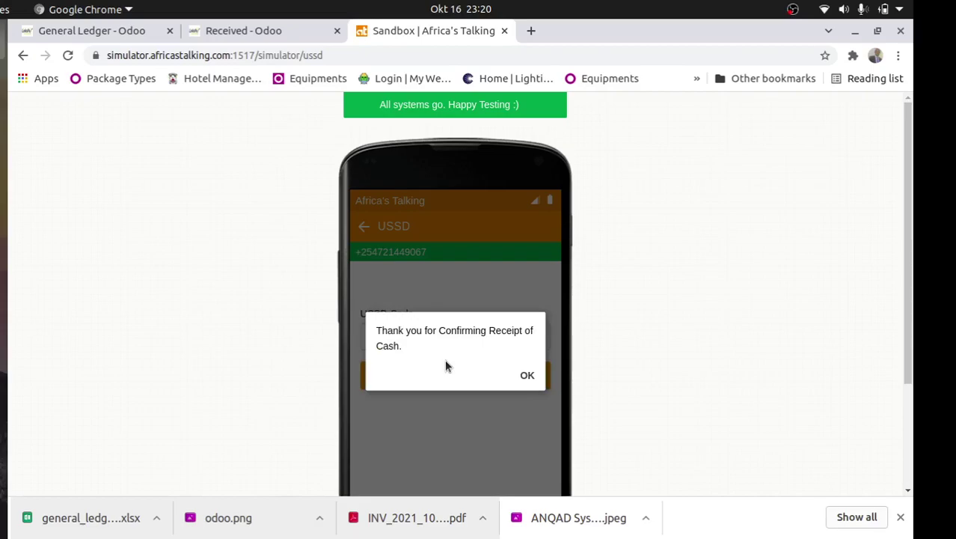
key("ctrl+shift+Tab")
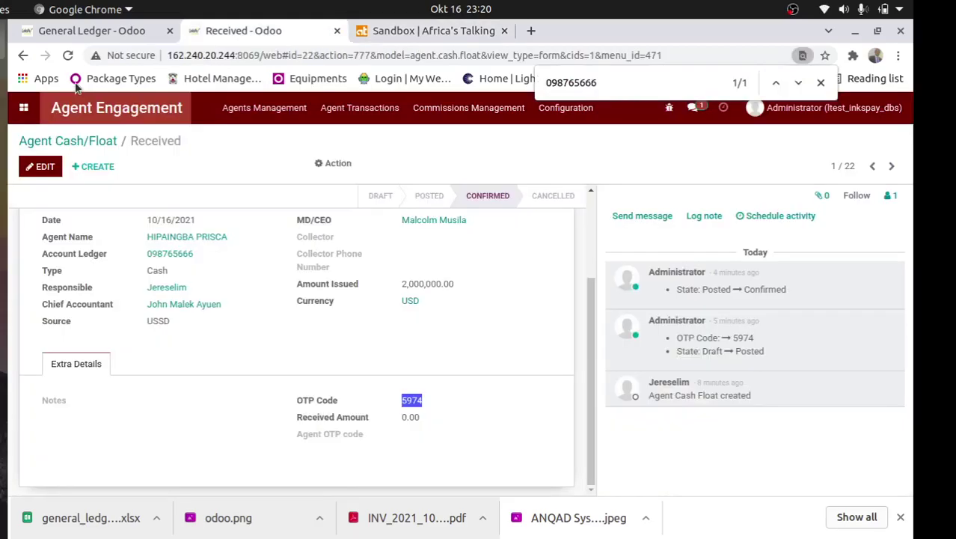
key("F5")
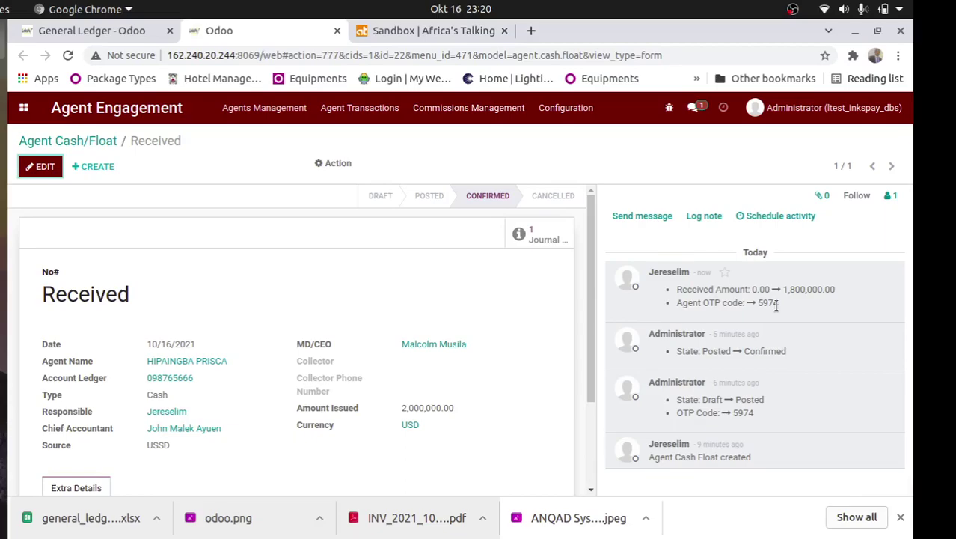
Check the Received amount of 1,800,000.00 and copy the agent OTP code 5974 from Extra Details
scroll(567, 430, "down", 3)
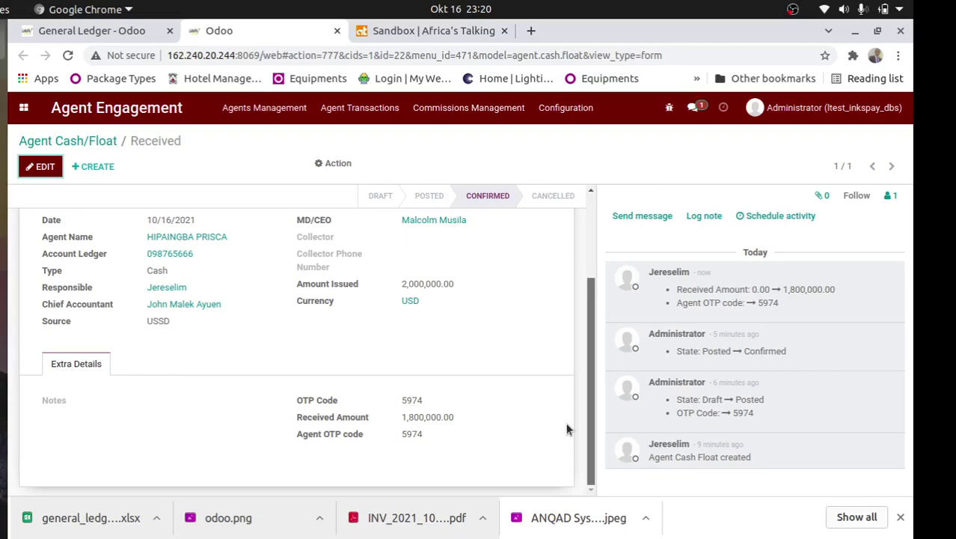
double_click(411, 434)
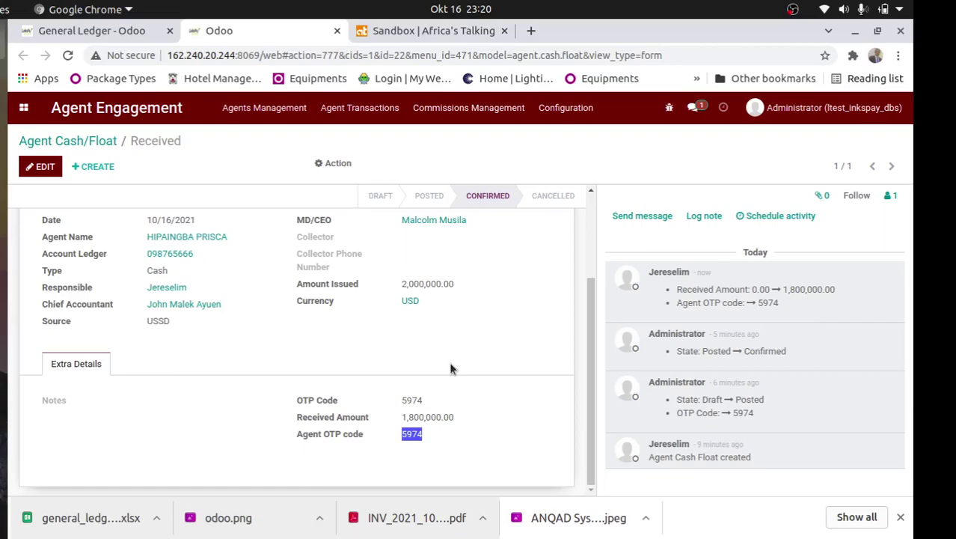
left_click(404, 34)
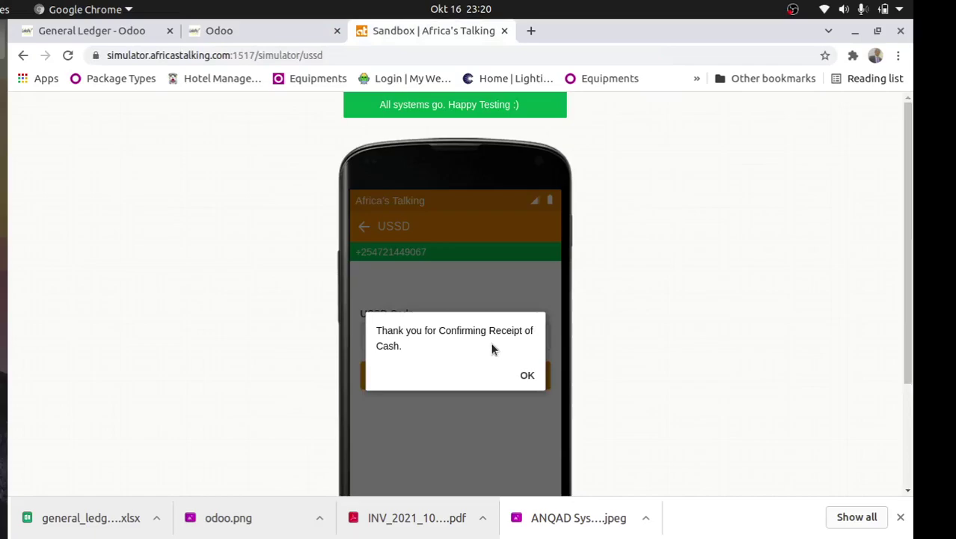
Dismiss the thank-you message and start a new Receive Cash (2) USSD session
left_click(518, 372)
left_click(518, 373)
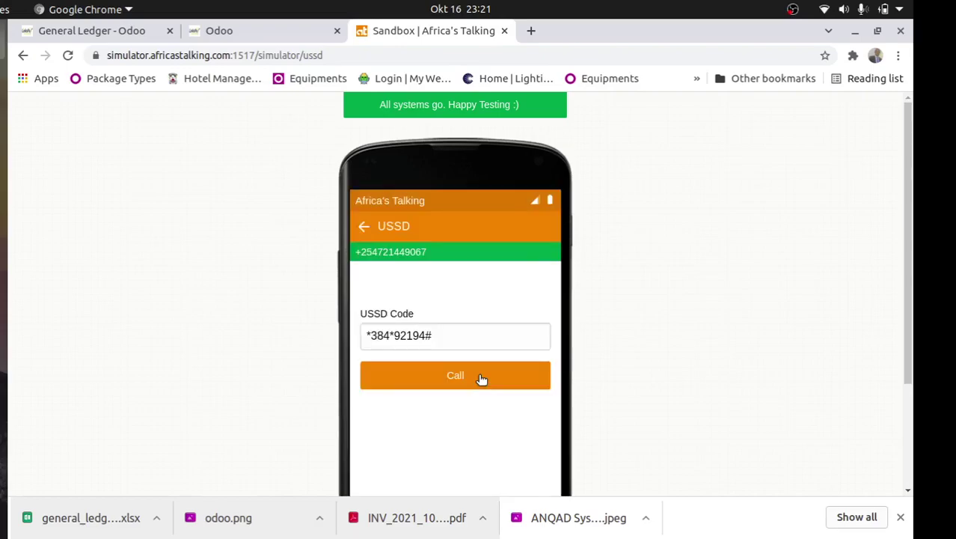
left_click(481, 375)
type("2")
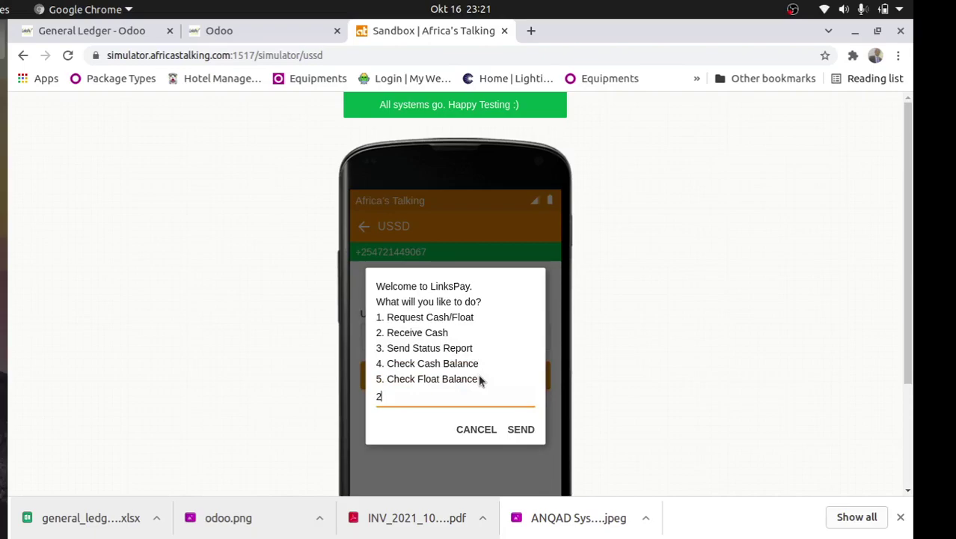
key("Return")
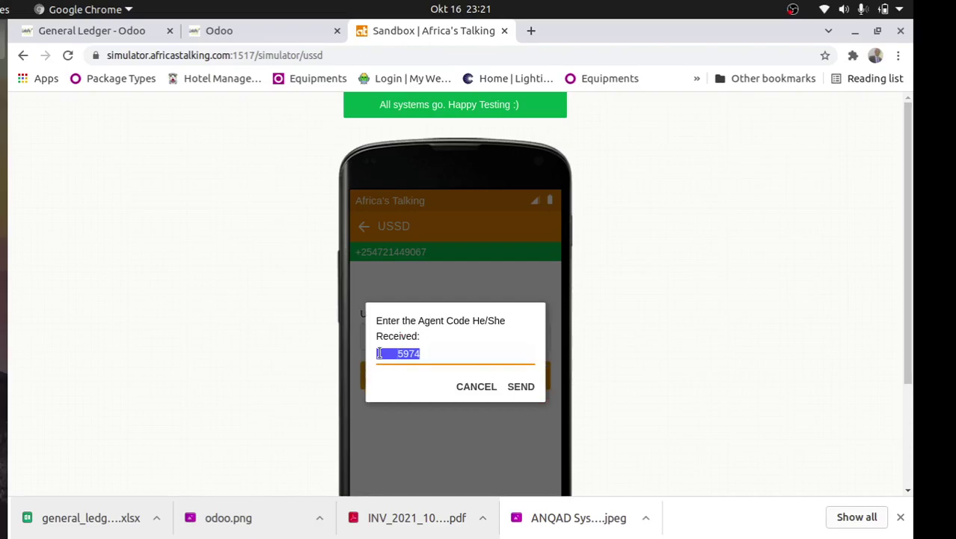
Submit the agent code and amount 435456, then dismiss the nonexistent OTP code error
left_click(525, 390)
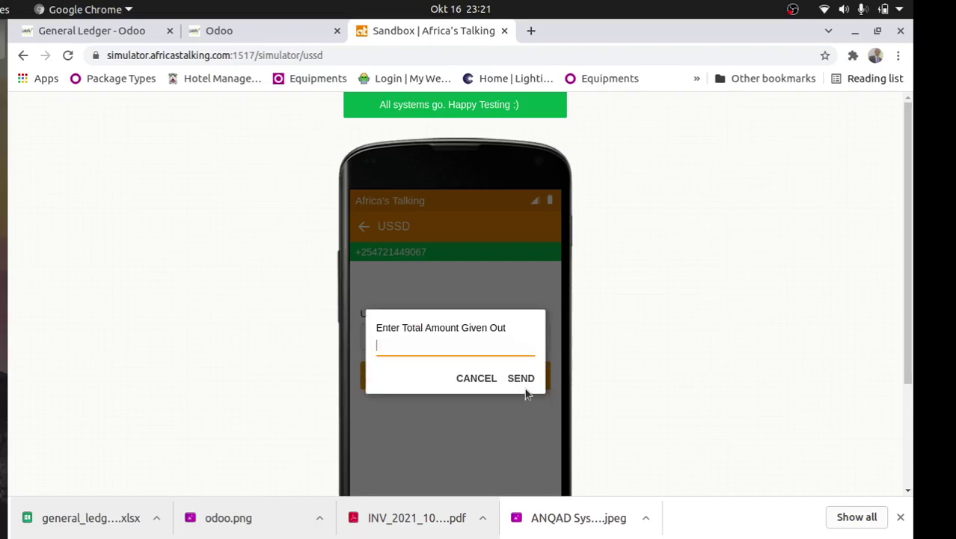
type("435456")
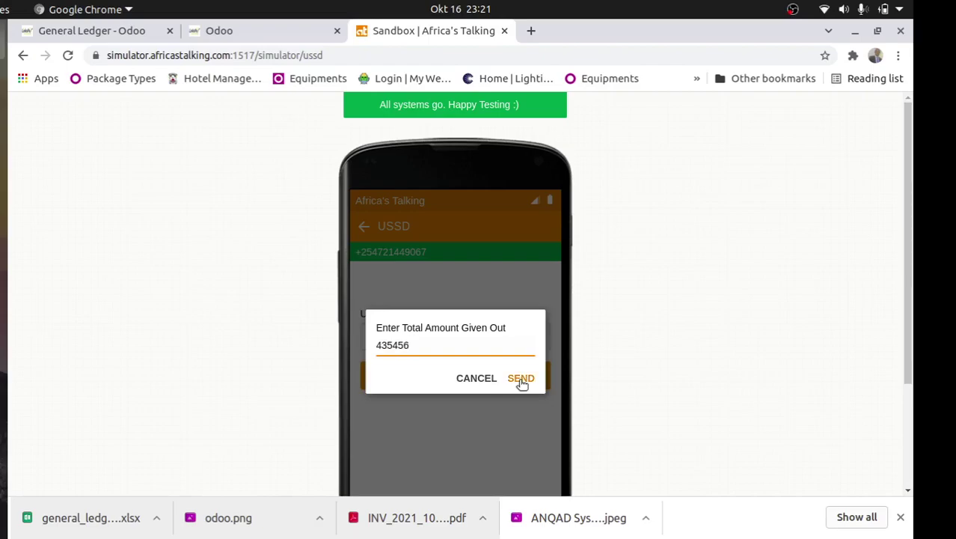
left_click(522, 380)
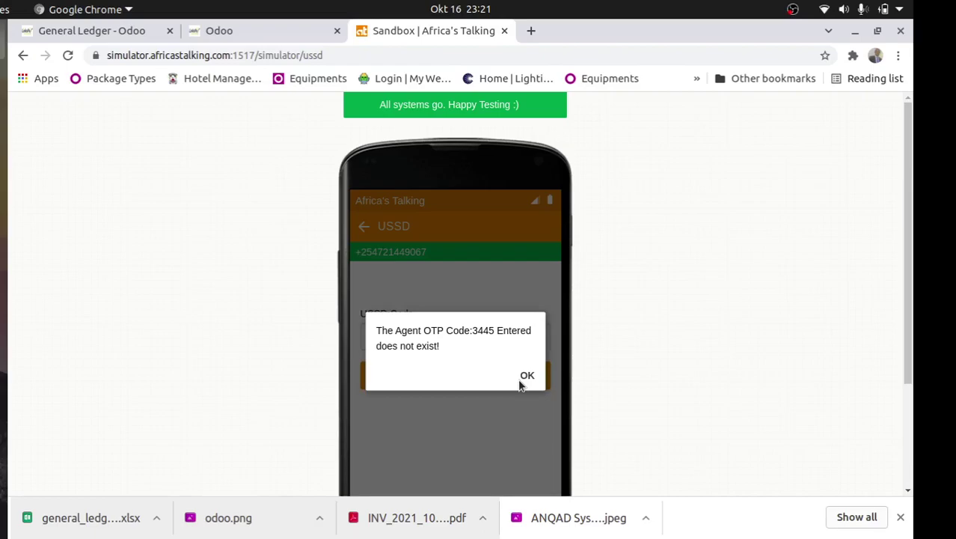
left_click(526, 376)
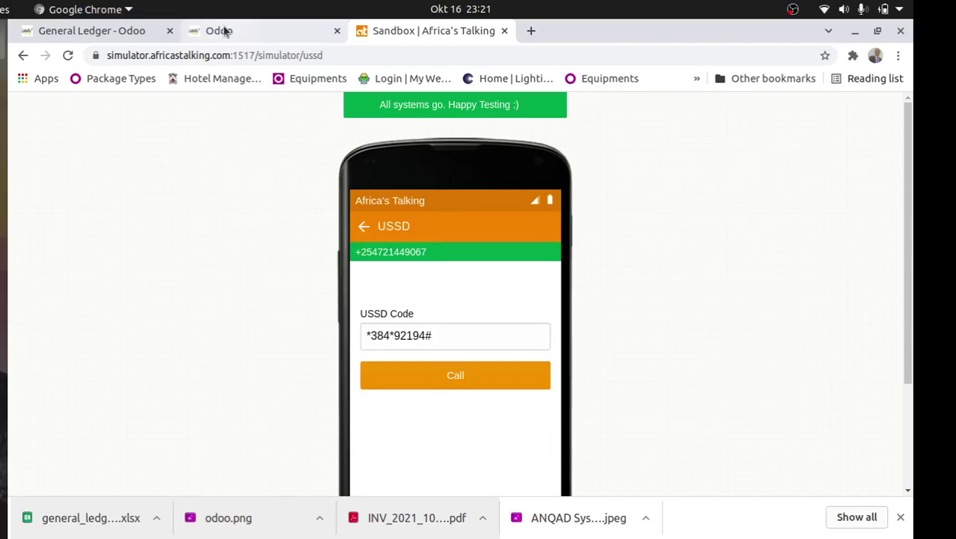
Start a new draft Agent Cash/Float record of type Float, viewing its Collector and Amount Issued fields
left_click(225, 31)
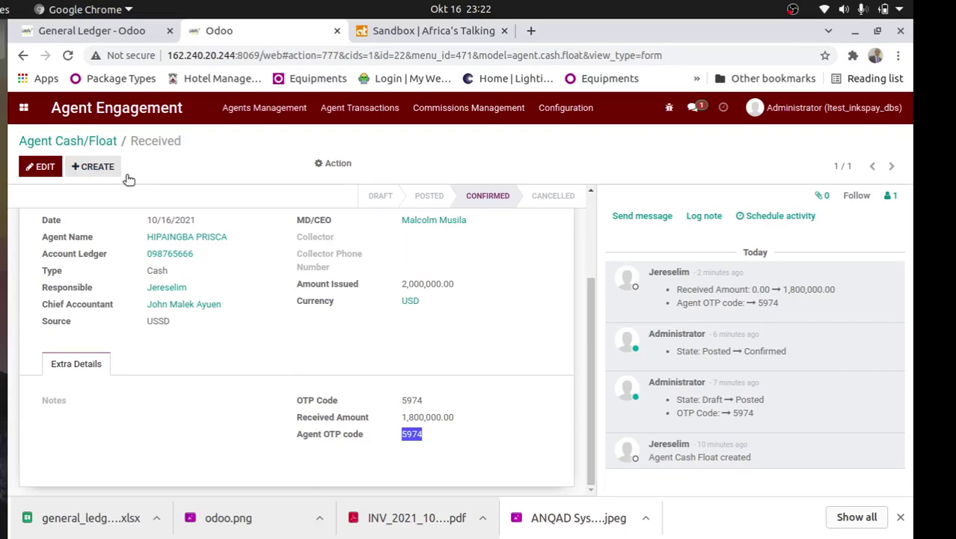
left_click(96, 167)
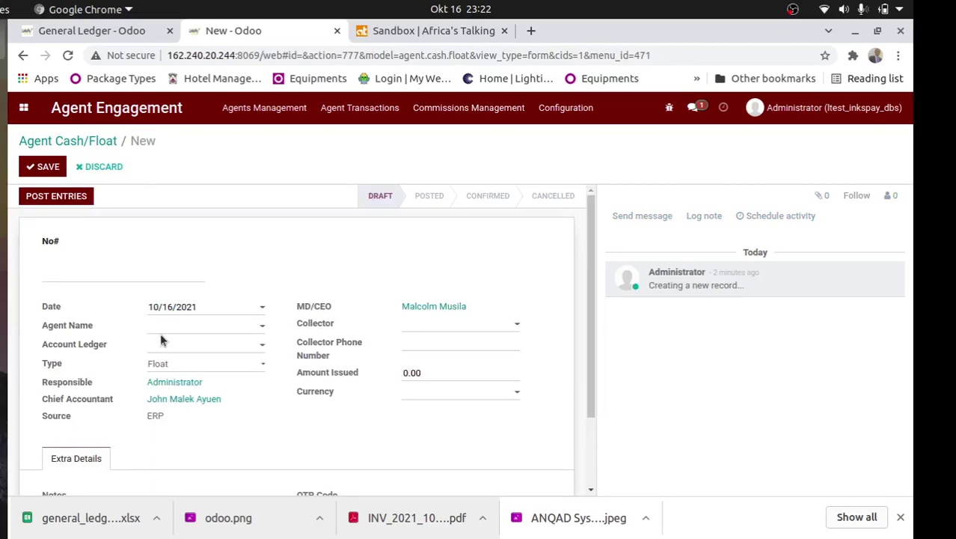
left_click(441, 327)
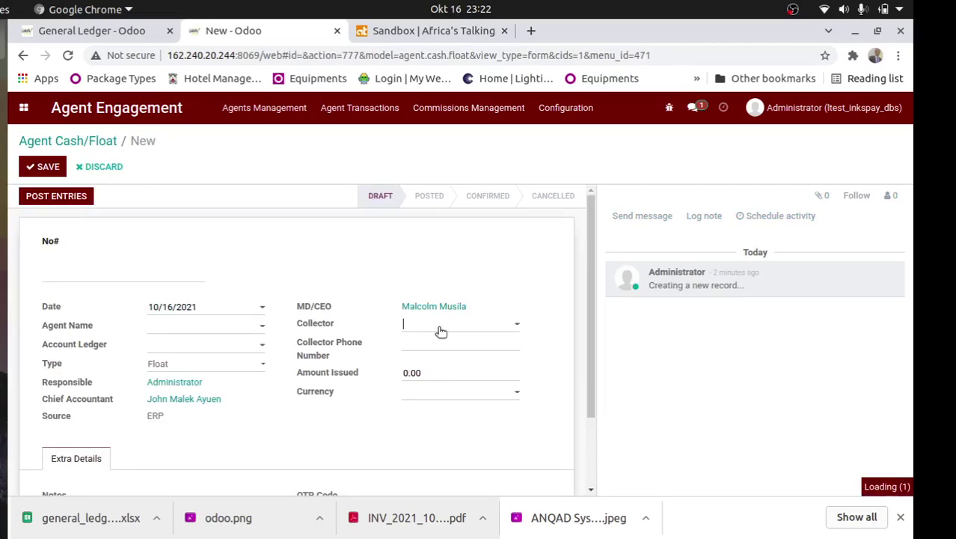
left_click(468, 371)
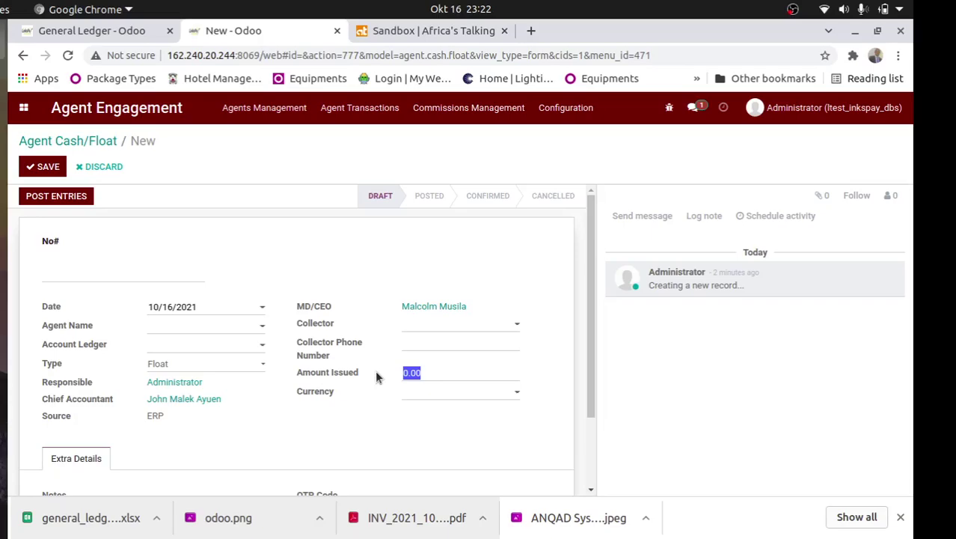
scroll(475, 429, "down", 2)
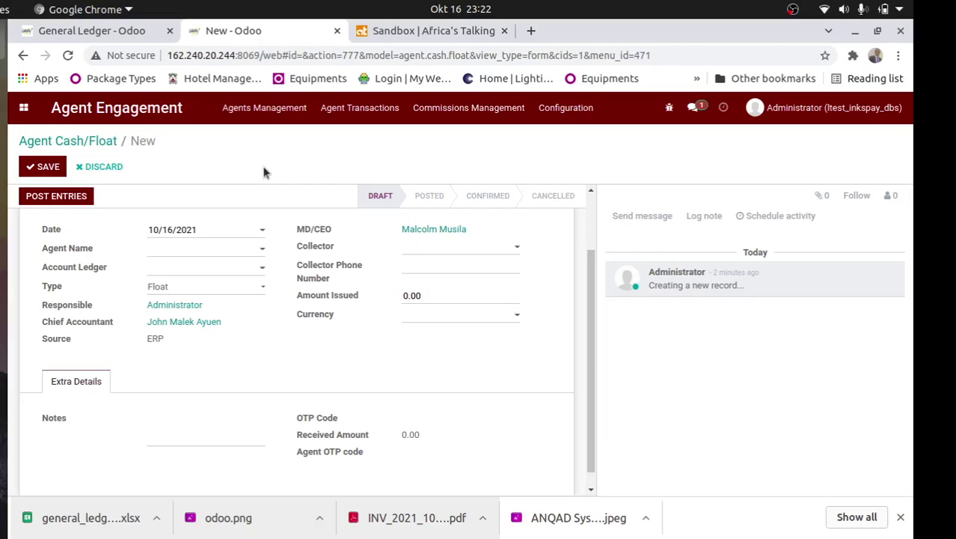
key("ctrl+Tab")
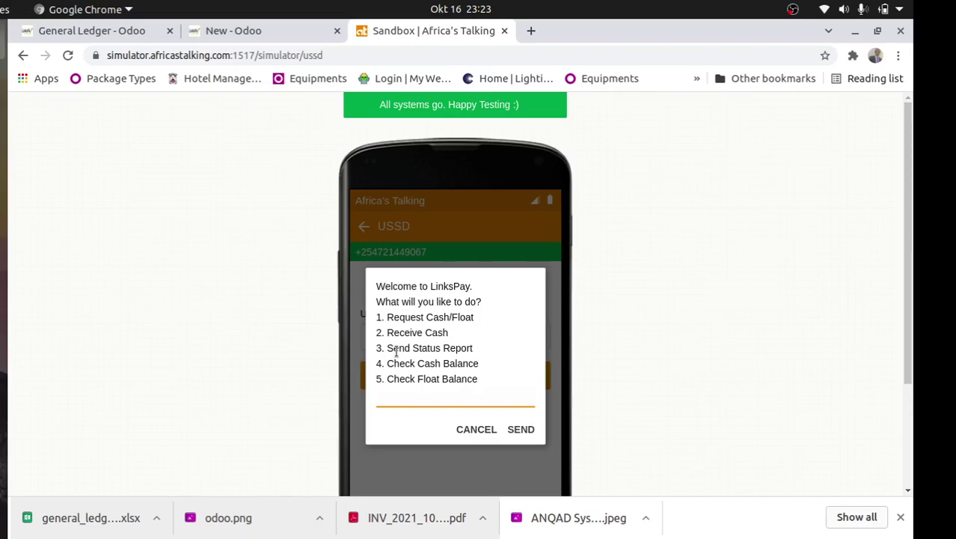
Discard the unsaved new form and reopen the confirmed Received record for 2,000,000.00 USD
left_click(233, 31)
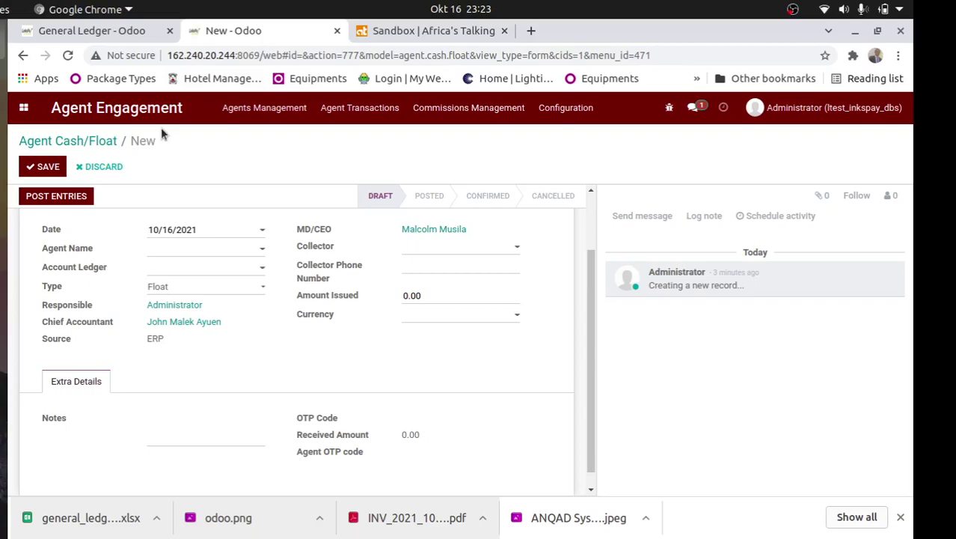
key("alt+Left")
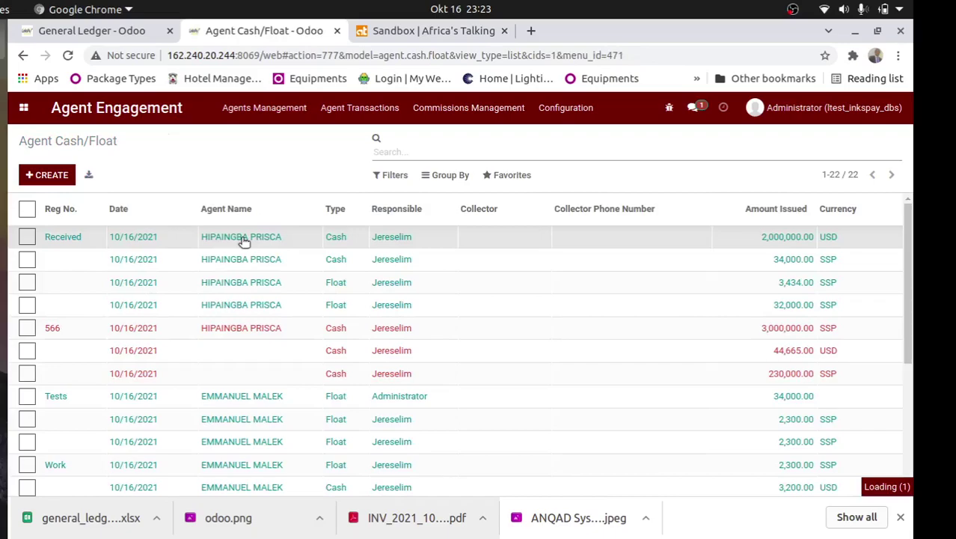
left_click(244, 236)
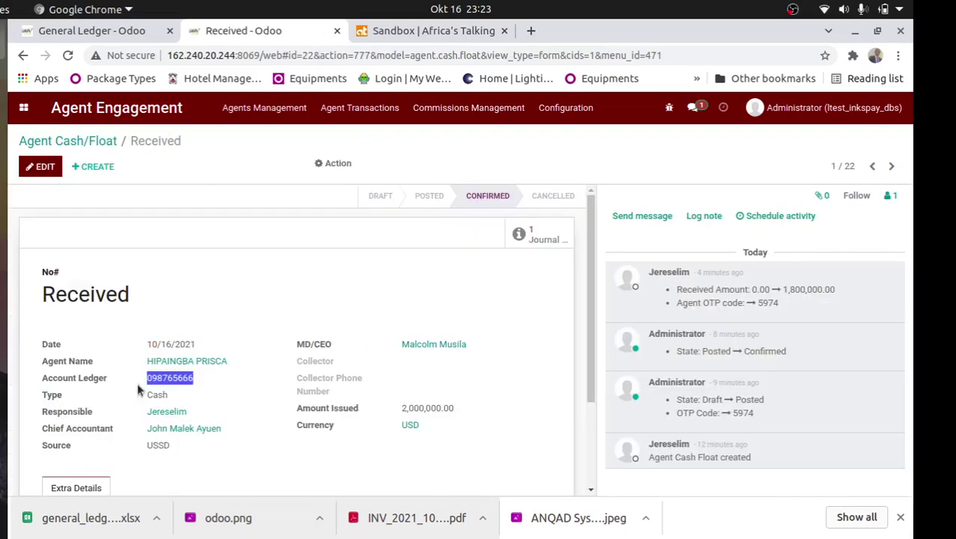
Submit the account number, beginning balance, cash received and cash in hand 4566273 in the simulator
key("ctrl+Tab")
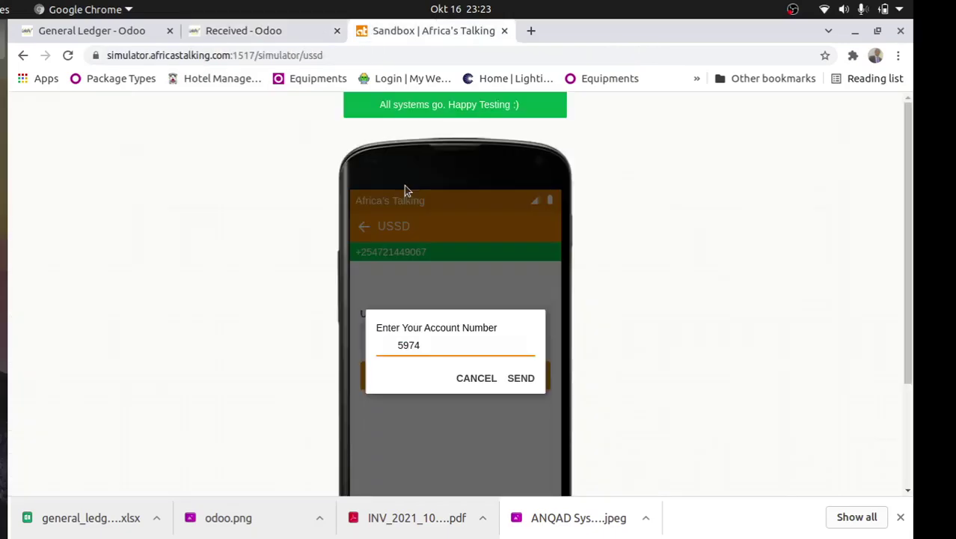
double_click(383, 346)
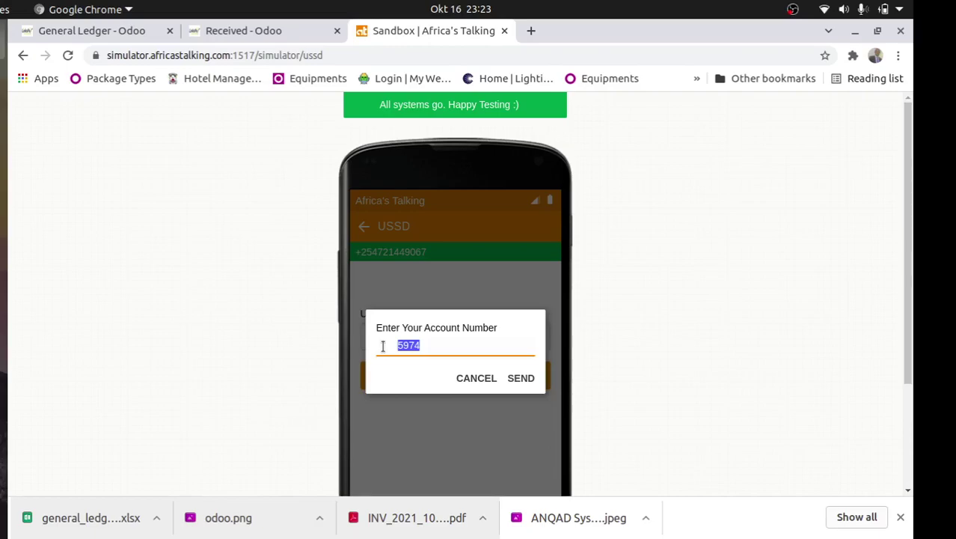
key("Return")
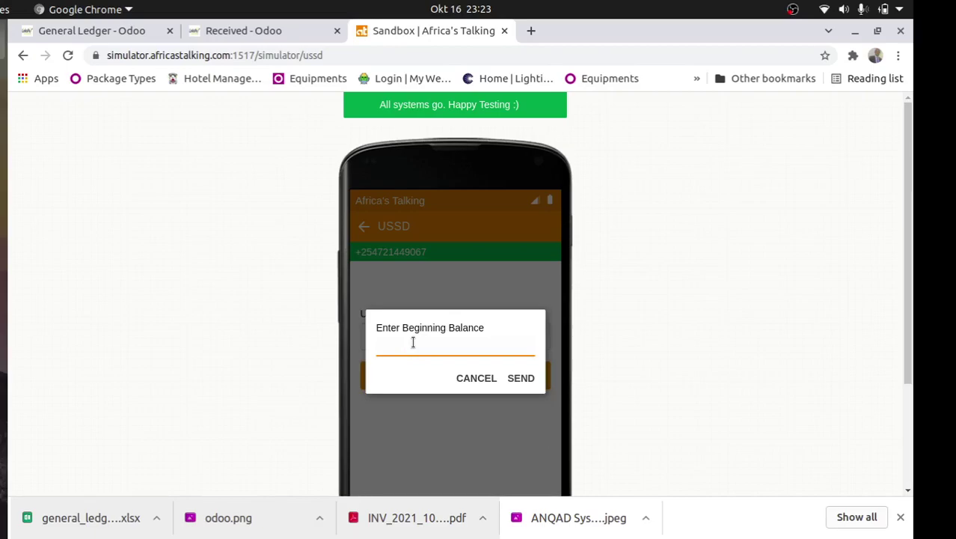
key("Return")
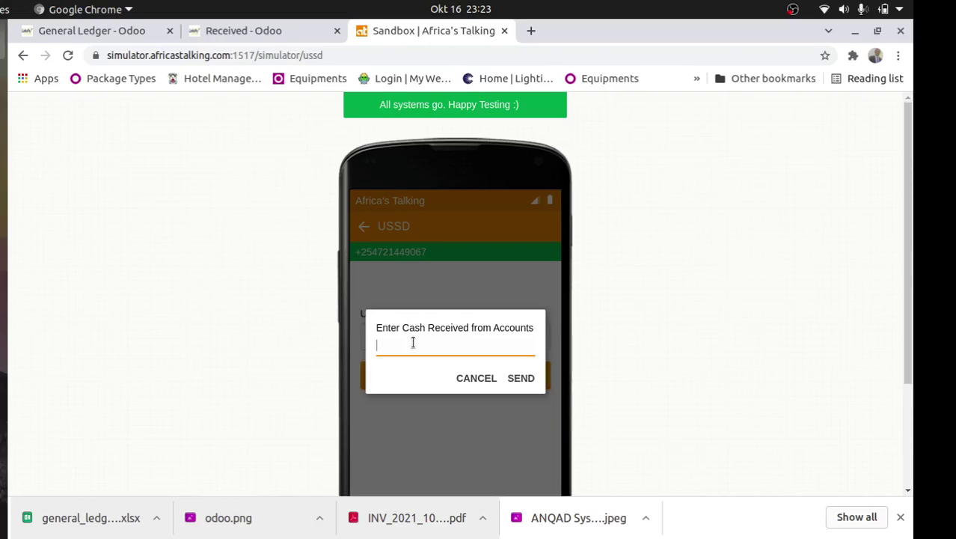
key("Return")
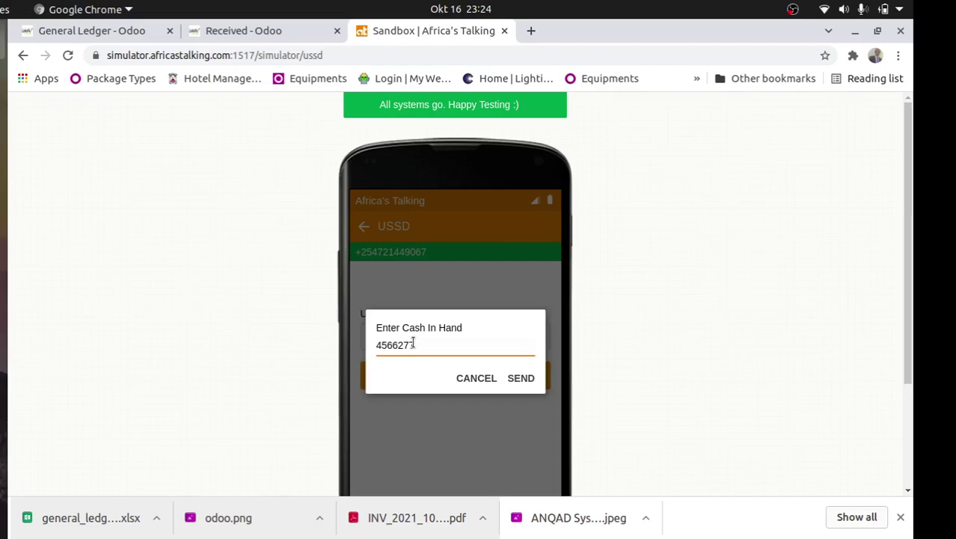
key("Return")
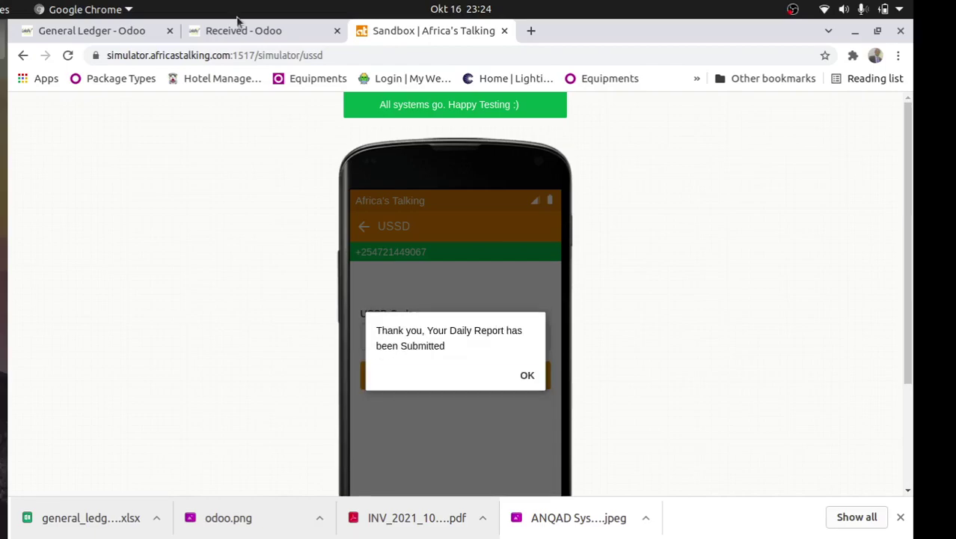
Open Agent Daily Report ADR08 from Odoo's Agent Transactions menu
left_click(238, 24)
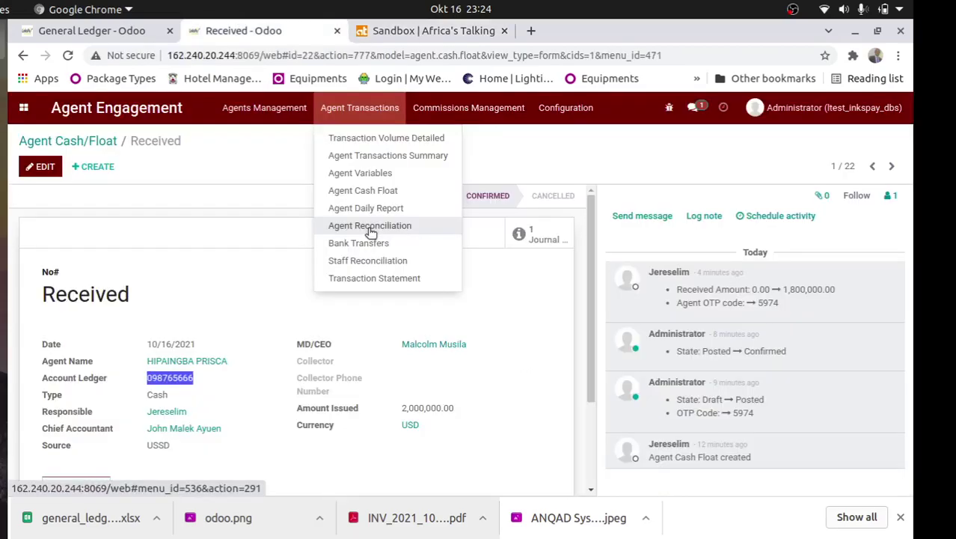
left_click(366, 213)
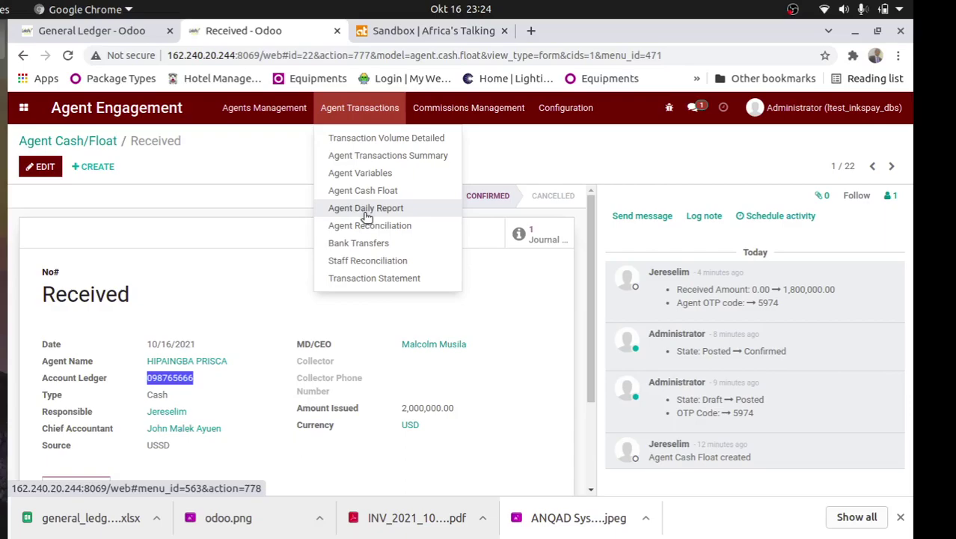
left_click(365, 209)
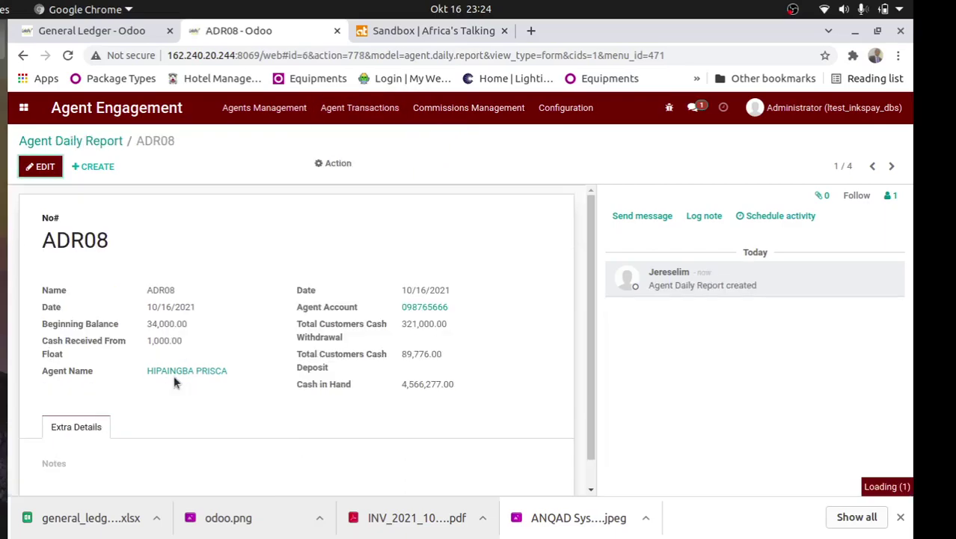